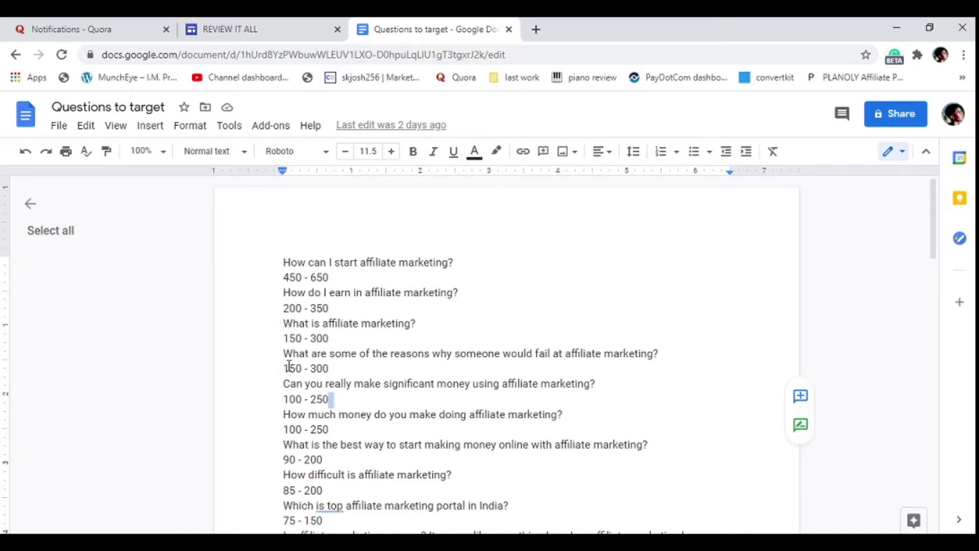
Step: Leave the Questions to target list and switch to the Quora Notifications page
{"action": "left_click", "coordinate": [104, 23]}
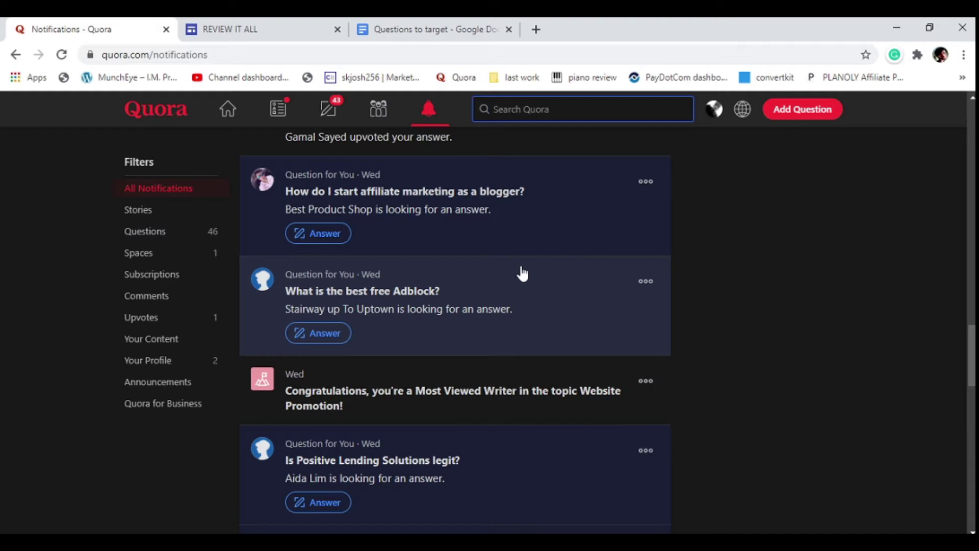
Step: Browse the Website Promotion most viewed writers ranking, then return to the Questions to target document
{"action": "left_click", "coordinate": [487, 377]}
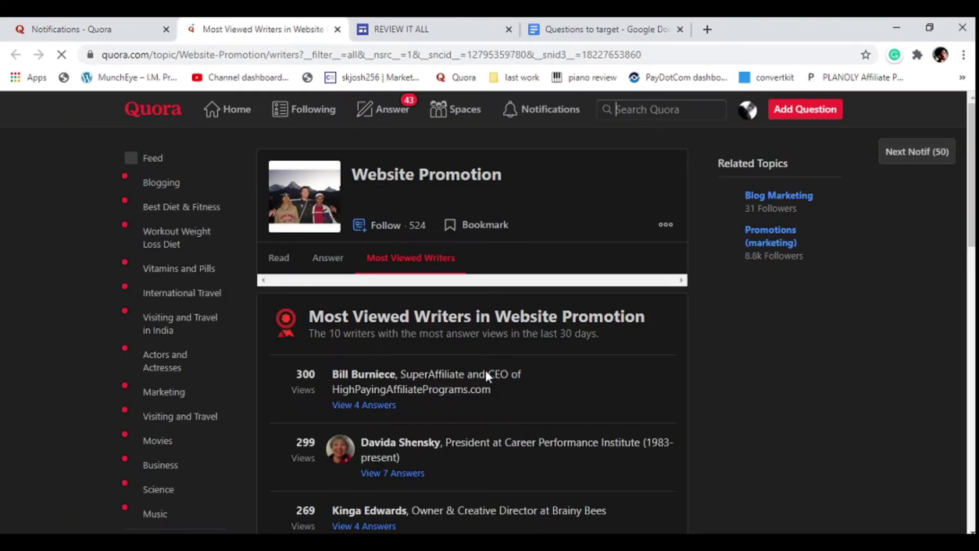
{"action": "scroll", "coordinate": [485, 370], "scroll_direction": "down", "scroll_amount": 4}
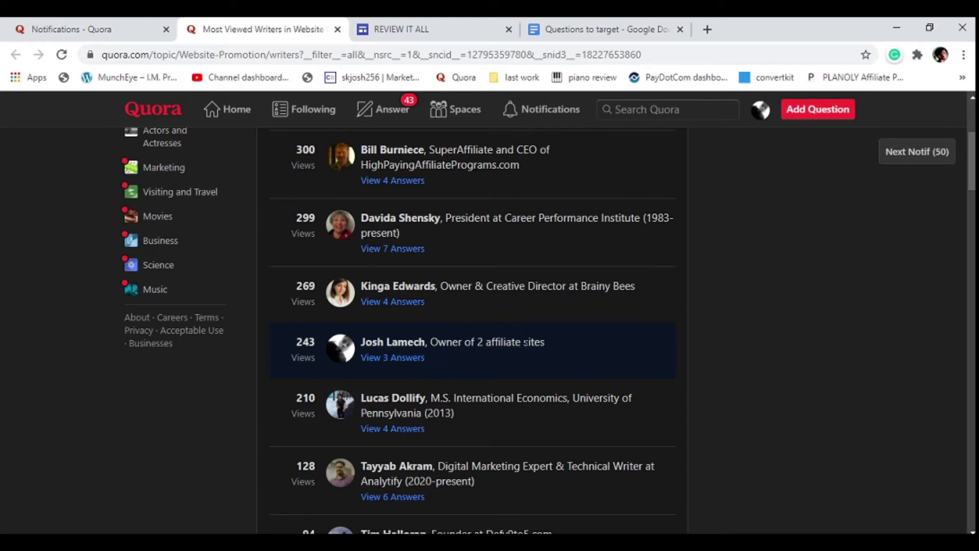
{"action": "scroll", "coordinate": [580, 331], "scroll_direction": "up", "scroll_amount": 5}
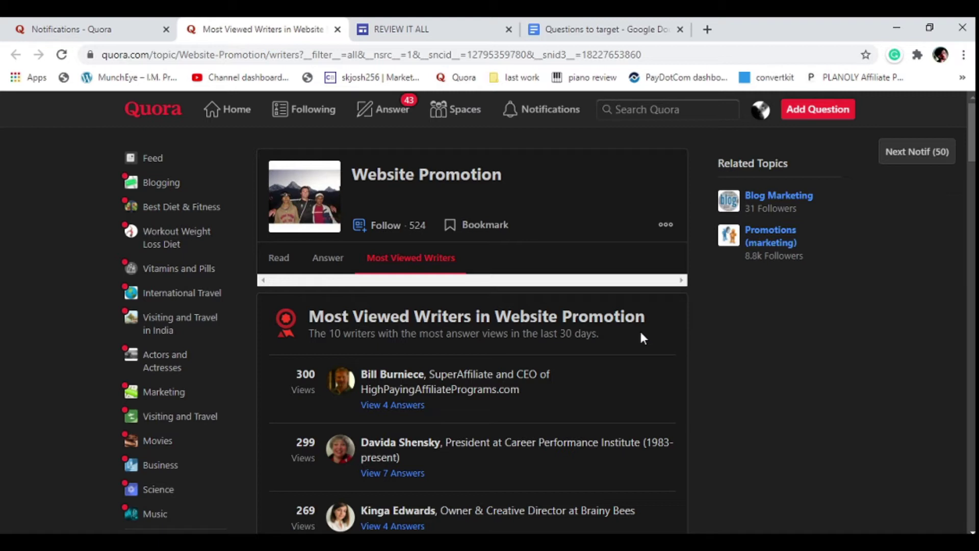
{"action": "scroll", "coordinate": [645, 333], "scroll_direction": "down", "scroll_amount": 2}
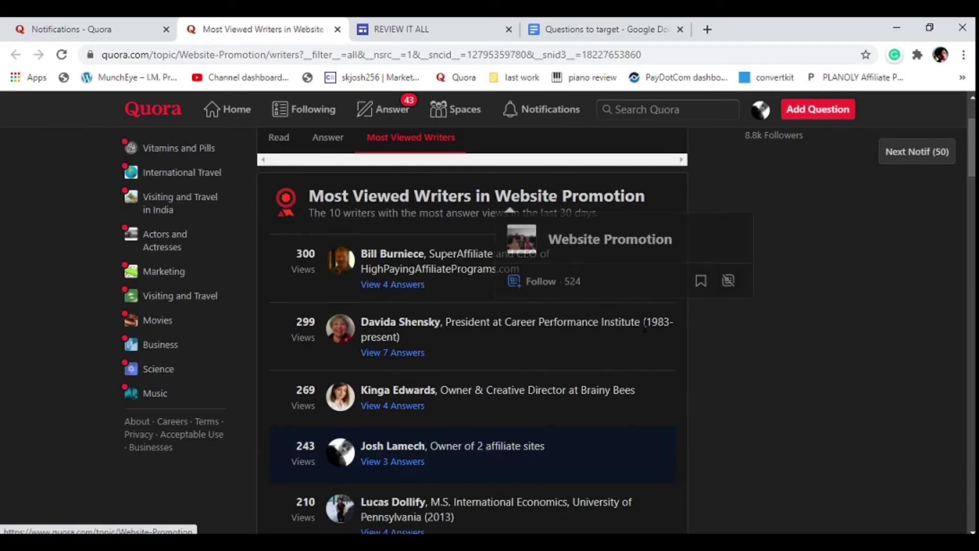
{"action": "scroll", "coordinate": [617, 342], "scroll_direction": "down", "scroll_amount": 1}
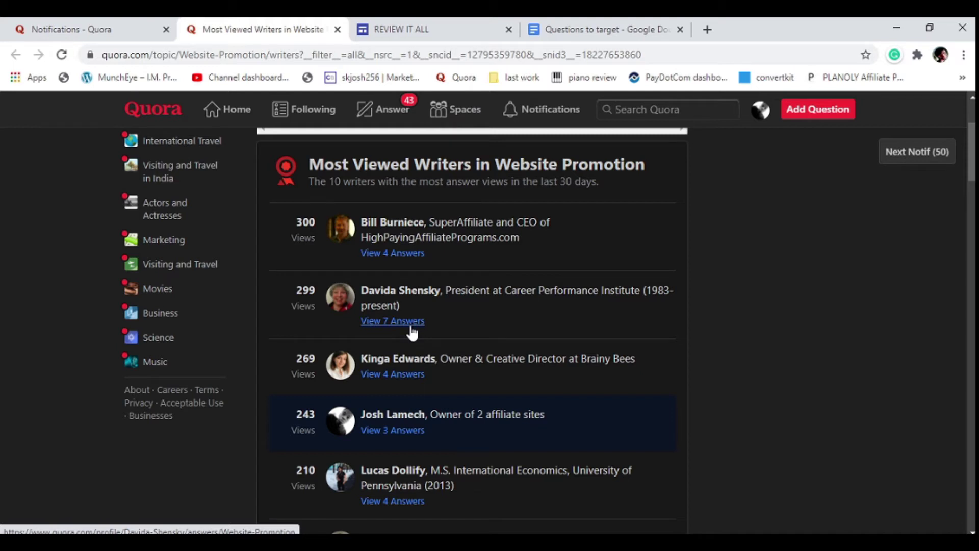
{"action": "scroll", "coordinate": [412, 332], "scroll_direction": "down", "scroll_amount": 2}
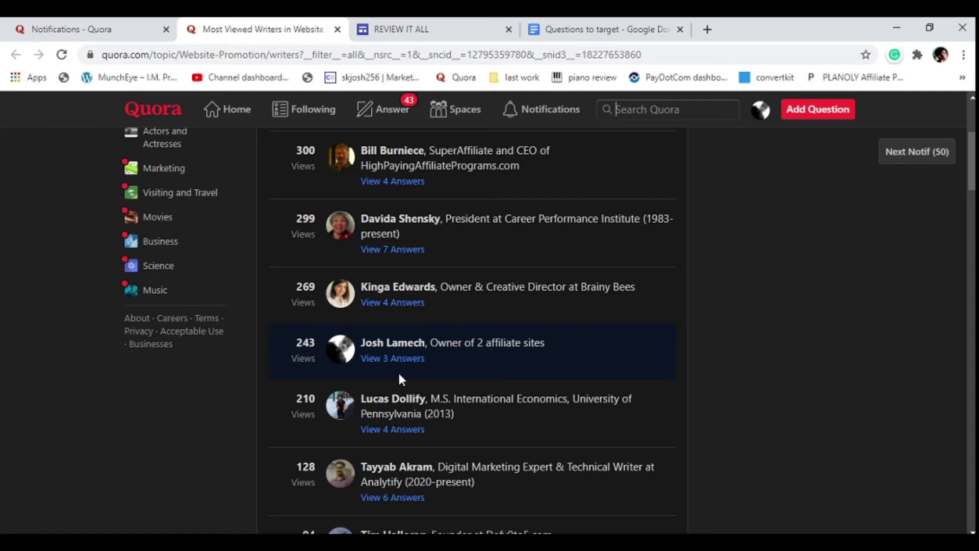
{"action": "scroll", "coordinate": [400, 376], "scroll_direction": "up", "scroll_amount": 3}
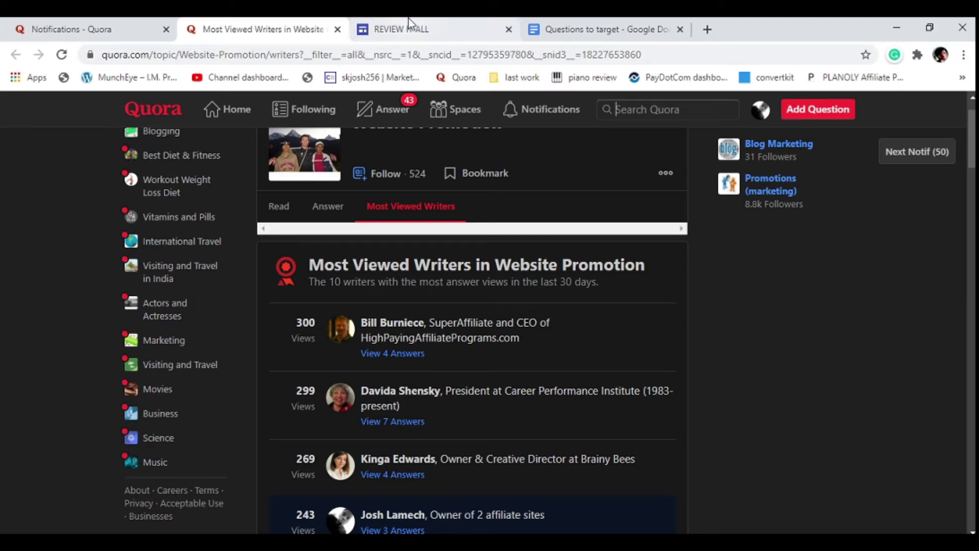
{"action": "left_click", "coordinate": [632, 29]}
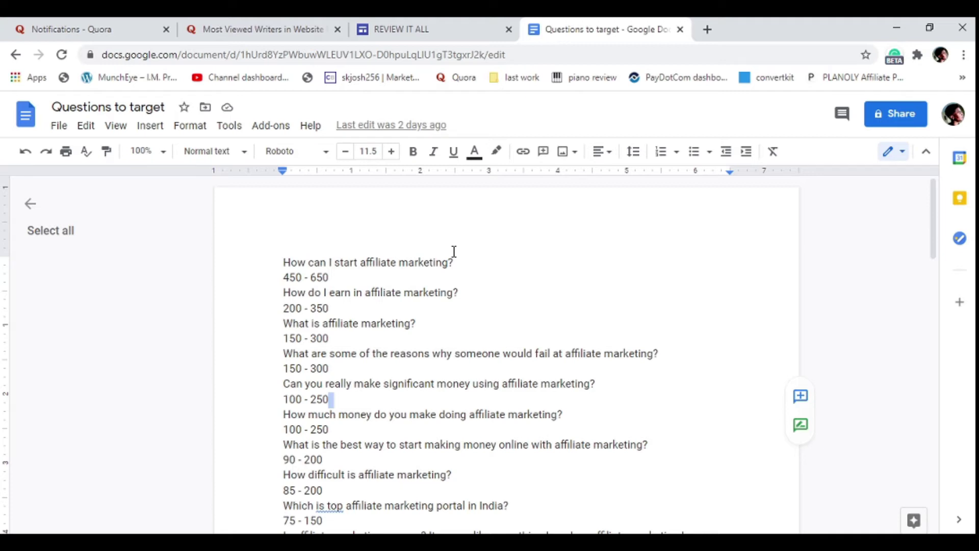
Step: Switch to the REVIEW IT ALL site editor and look over its homepage sections
{"action": "left_click", "coordinate": [393, 26]}
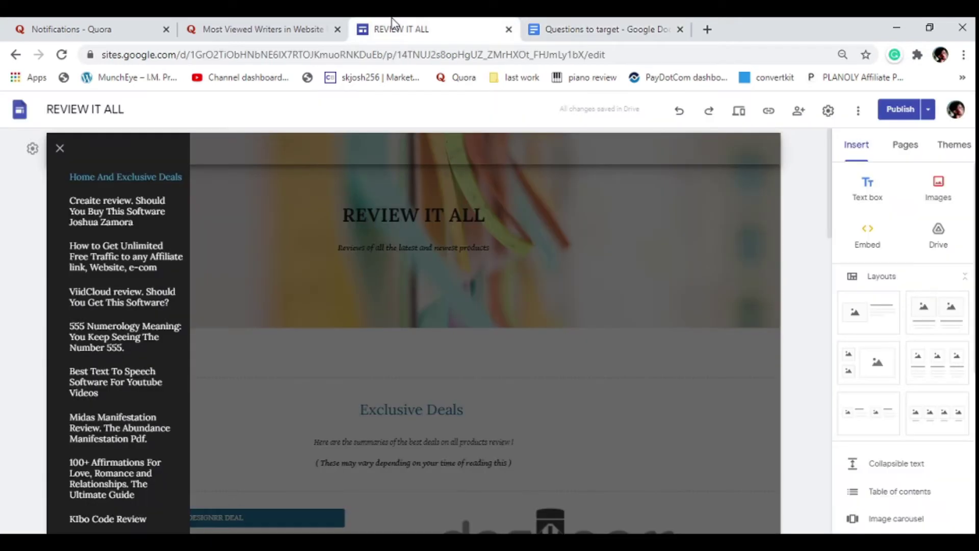
{"action": "left_click", "coordinate": [621, 365]}
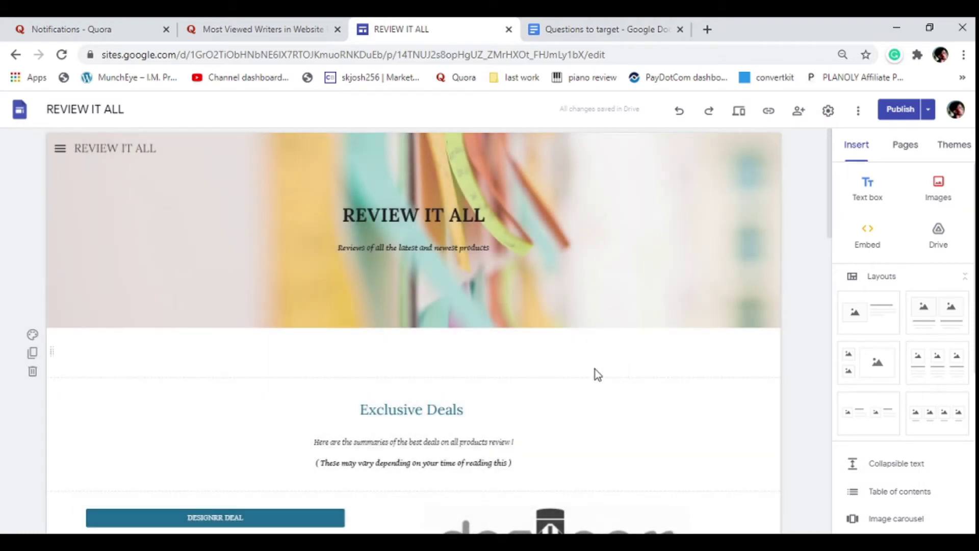
{"action": "scroll", "coordinate": [595, 369], "scroll_direction": "down", "scroll_amount": 10}
{"action": "scroll", "coordinate": [599, 355], "scroll_direction": "down", "scroll_amount": 7}
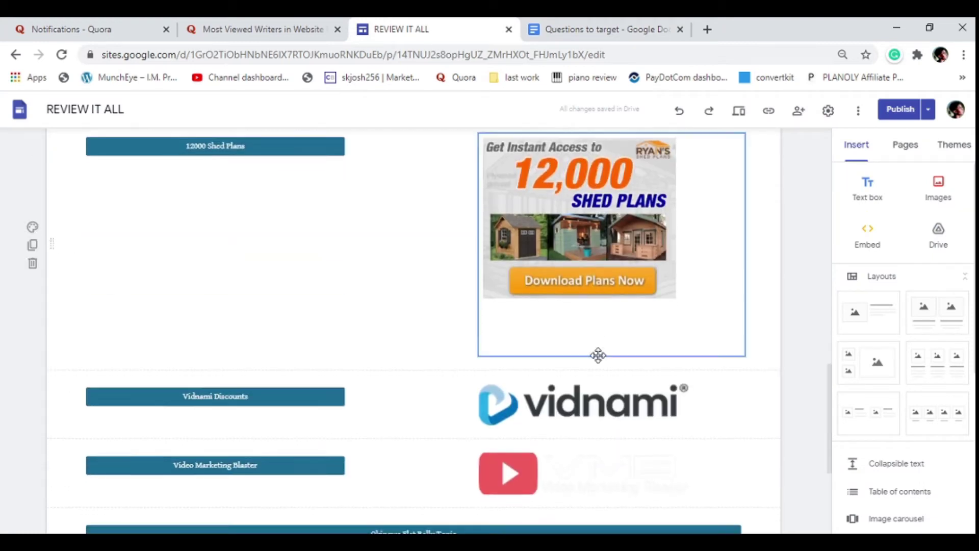
{"action": "scroll", "coordinate": [602, 346], "scroll_direction": "up", "scroll_amount": 20}
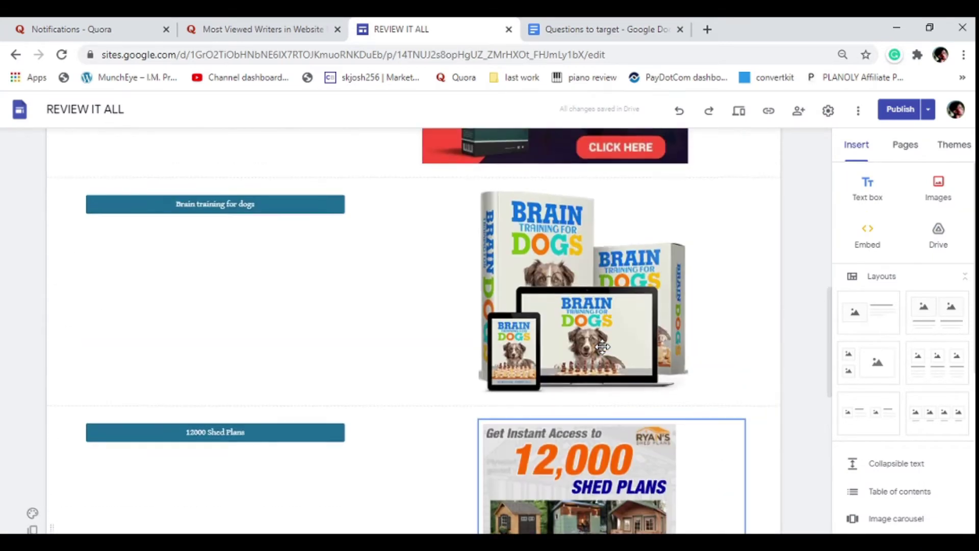
{"action": "scroll", "coordinate": [602, 346], "scroll_direction": "down", "scroll_amount": 10}
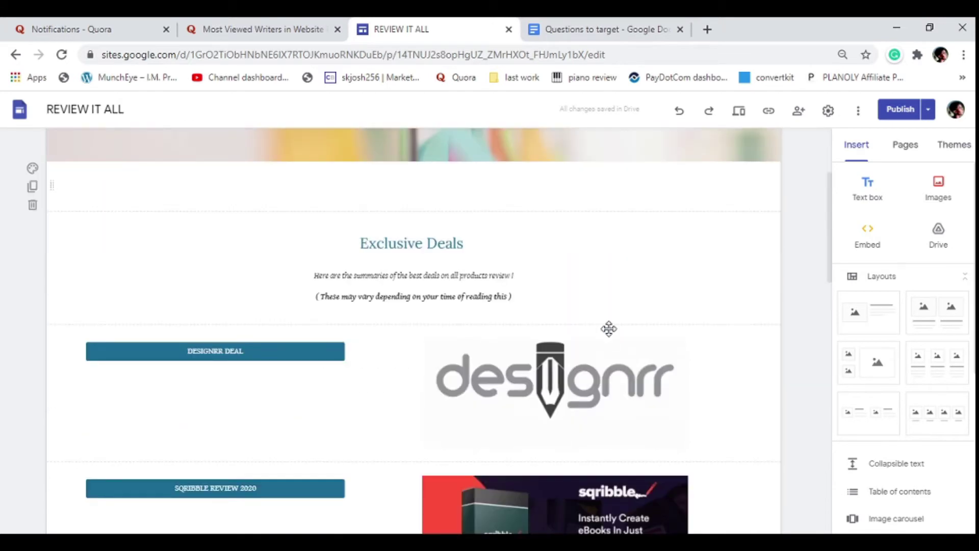
{"action": "scroll", "coordinate": [611, 313], "scroll_direction": "down", "scroll_amount": 9}
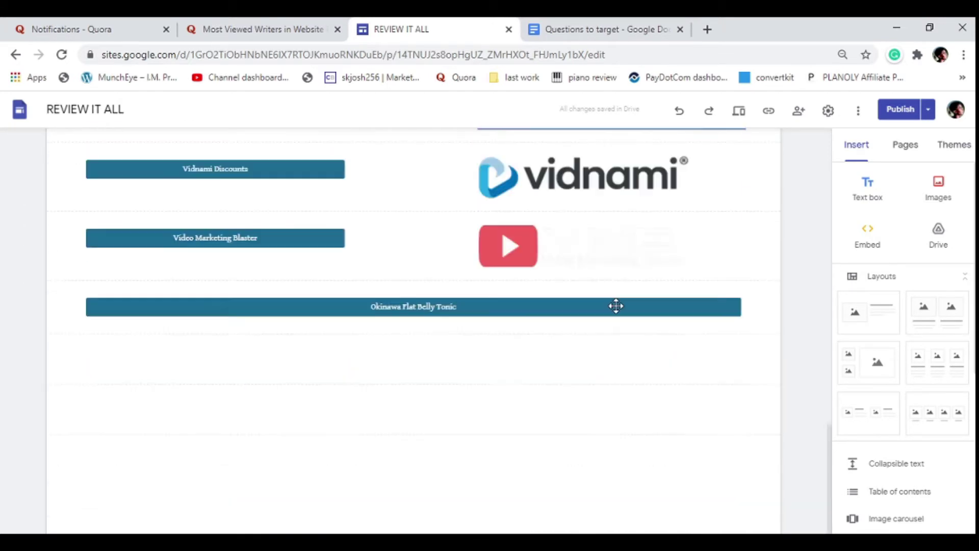
{"action": "scroll", "coordinate": [616, 305], "scroll_direction": "up", "scroll_amount": 2}
{"action": "scroll", "coordinate": [615, 305], "scroll_direction": "up", "scroll_amount": 15}
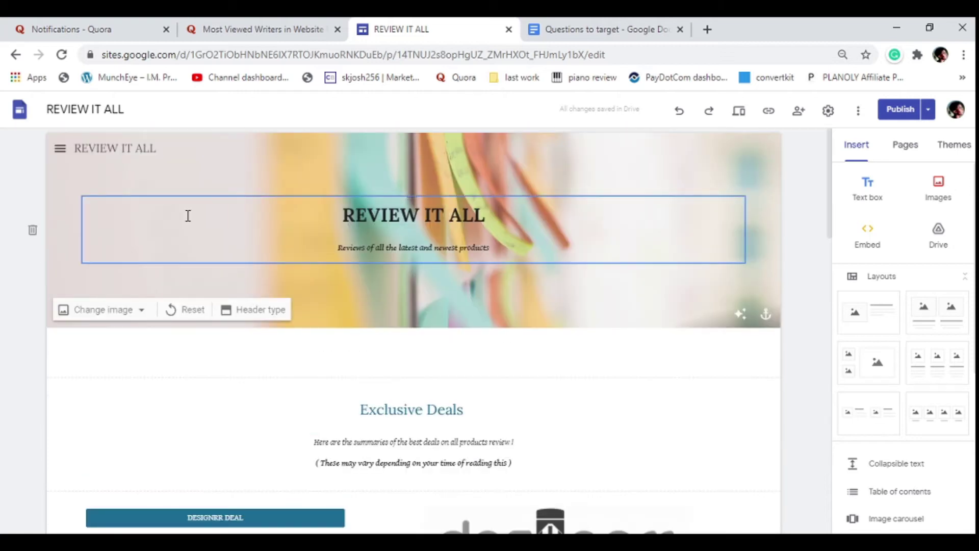
Step: Show the navigation sidebar, review its list of article pages, then close it
{"action": "left_click", "coordinate": [60, 149]}
{"action": "scroll", "coordinate": [143, 397], "scroll_direction": "down", "scroll_amount": 10}
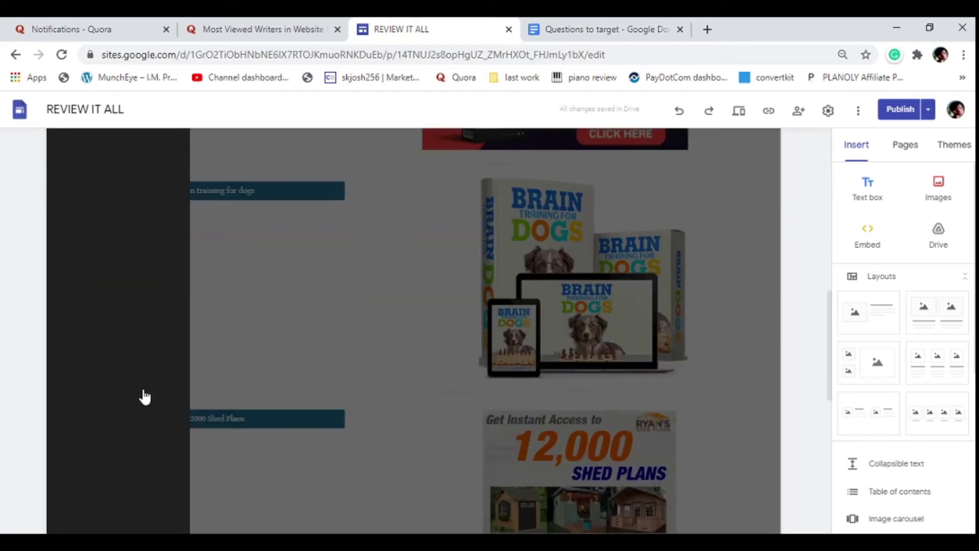
{"action": "scroll", "coordinate": [143, 398], "scroll_direction": "up", "scroll_amount": 4}
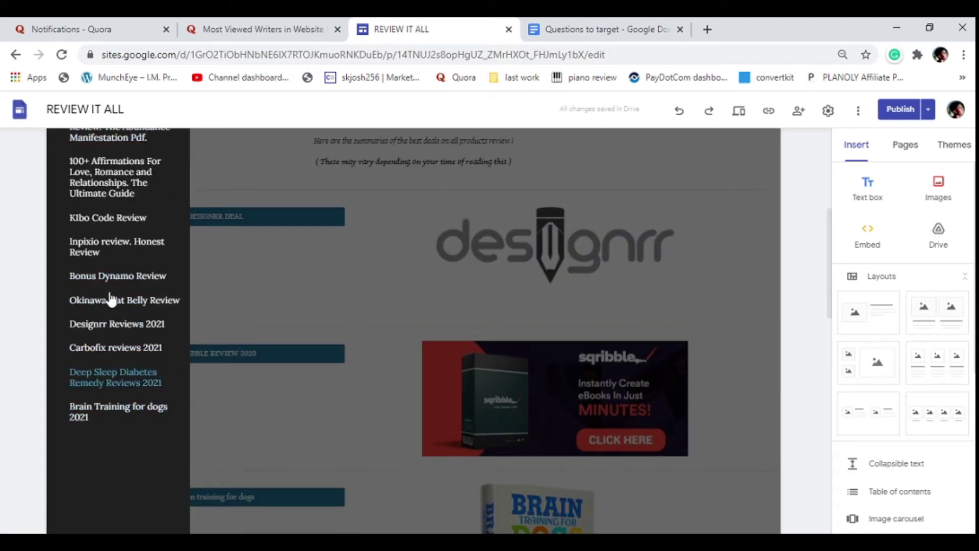
{"action": "scroll", "coordinate": [120, 210], "scroll_direction": "up", "scroll_amount": 4}
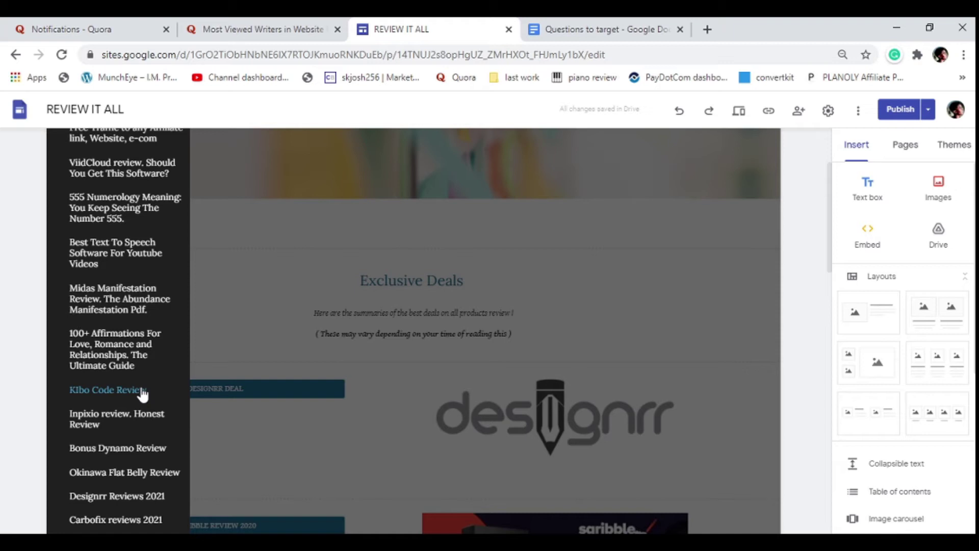
{"action": "scroll", "coordinate": [143, 394], "scroll_direction": "up", "scroll_amount": 3}
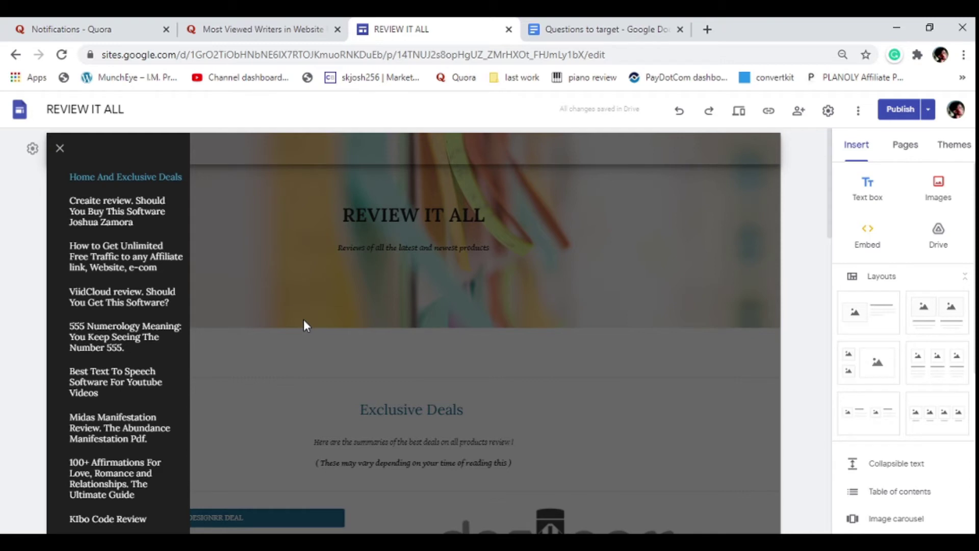
{"action": "left_click", "coordinate": [307, 178]}
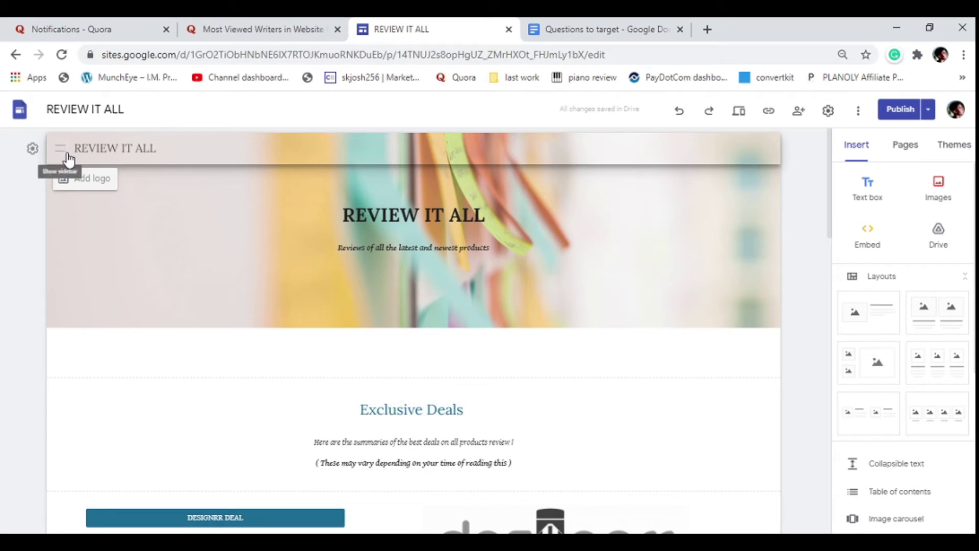
{"action": "left_click", "coordinate": [68, 156]}
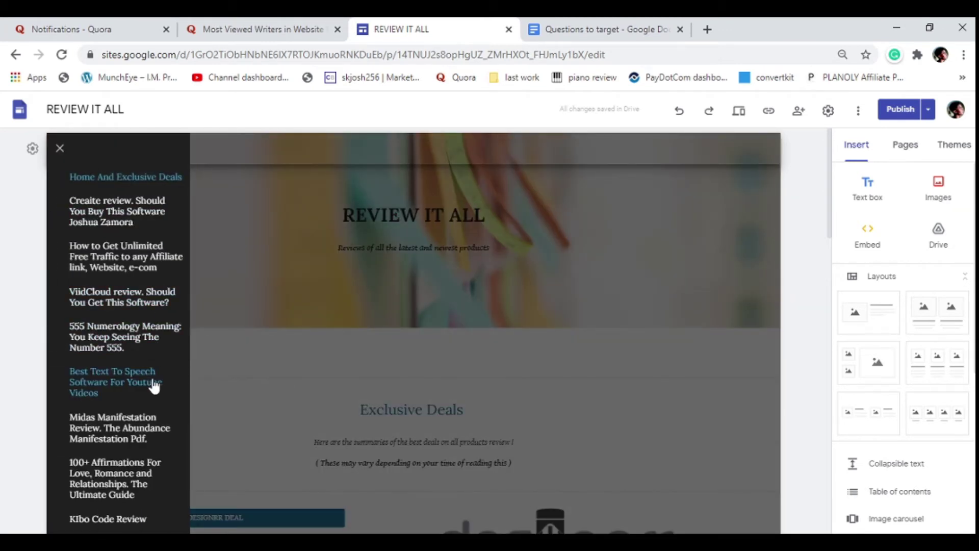
{"action": "scroll", "coordinate": [154, 387], "scroll_direction": "down", "scroll_amount": 5}
{"action": "scroll", "coordinate": [124, 247], "scroll_direction": "up", "scroll_amount": 1}
{"action": "left_click", "coordinate": [123, 228]}
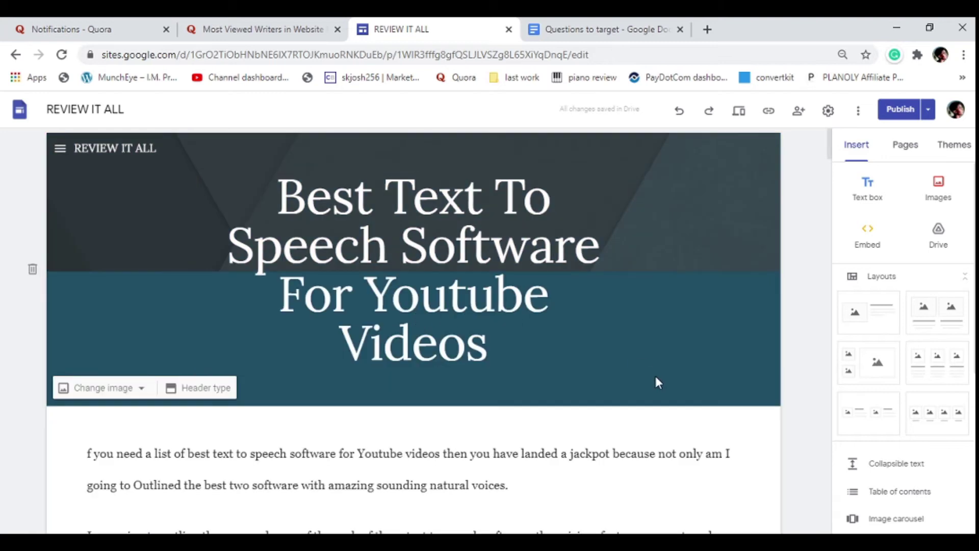
{"action": "scroll", "coordinate": [657, 383], "scroll_direction": "down", "scroll_amount": 10}
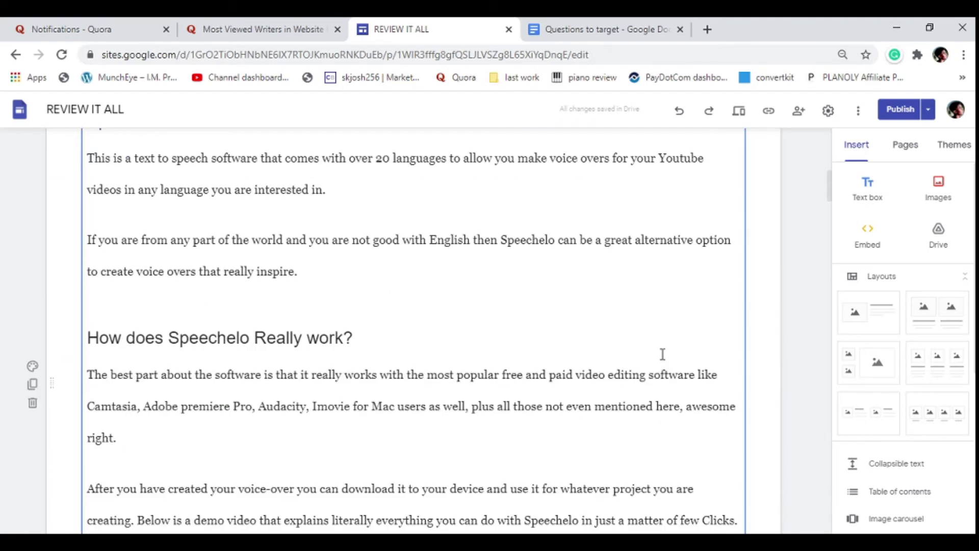
{"action": "scroll", "coordinate": [662, 354], "scroll_direction": "down", "scroll_amount": 20}
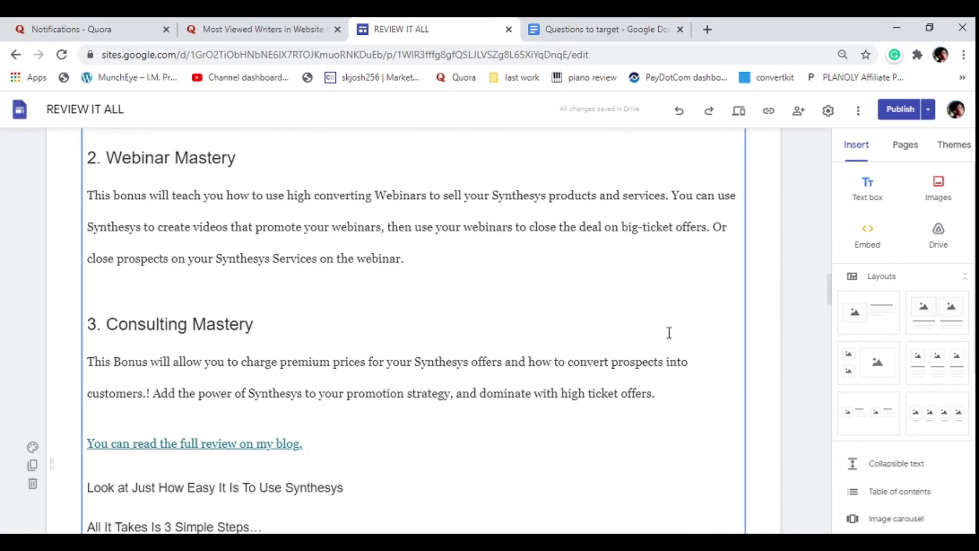
{"action": "scroll", "coordinate": [669, 332], "scroll_direction": "down", "scroll_amount": 20}
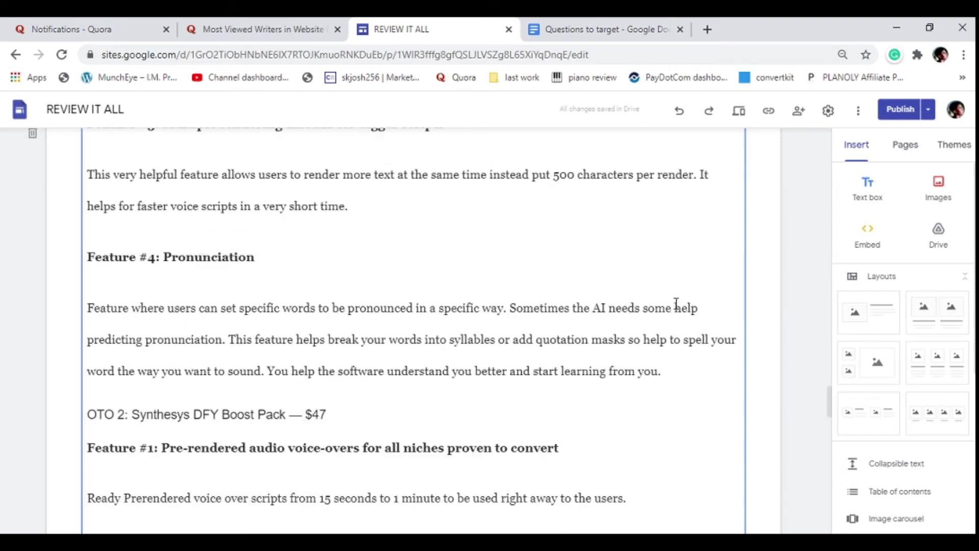
{"action": "scroll", "coordinate": [676, 305], "scroll_direction": "down", "scroll_amount": 20}
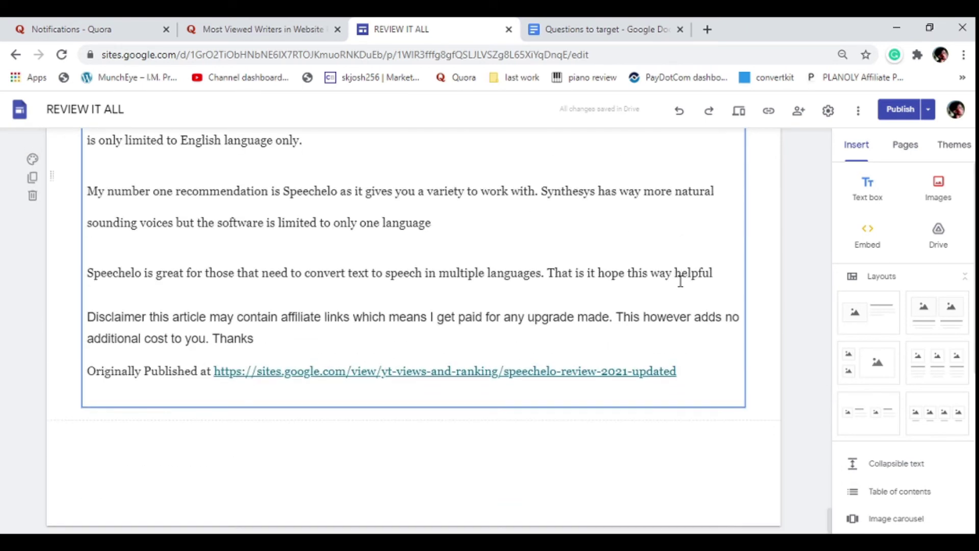
{"action": "scroll", "coordinate": [680, 275], "scroll_direction": "up", "scroll_amount": 20}
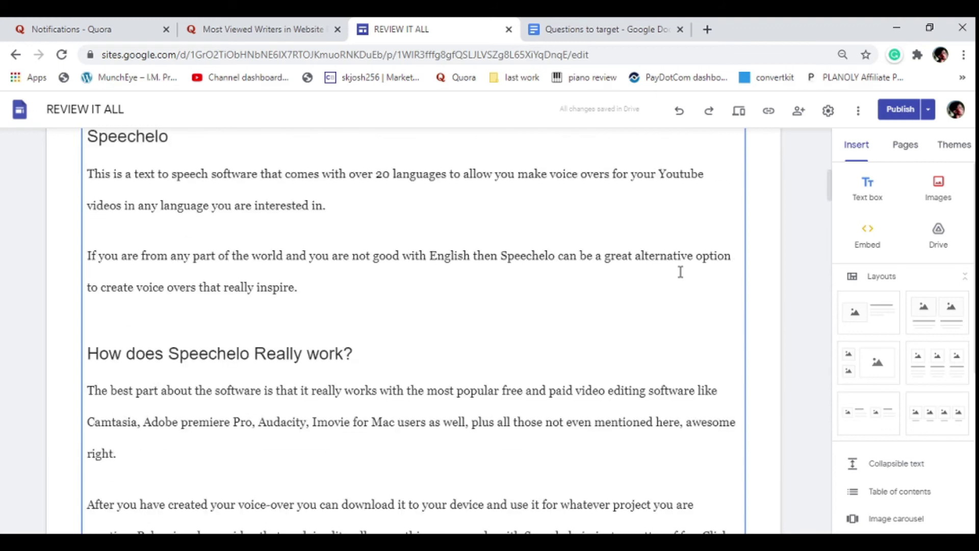
{"action": "scroll", "coordinate": [680, 272], "scroll_direction": "up", "scroll_amount": 10}
{"action": "scroll", "coordinate": [680, 272], "scroll_direction": "down", "scroll_amount": 8}
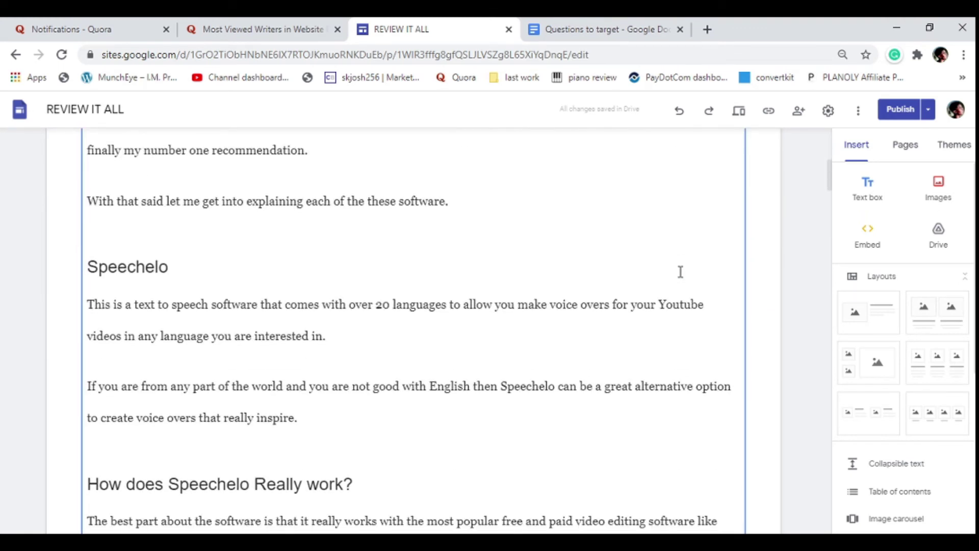
{"action": "scroll", "coordinate": [680, 272], "scroll_direction": "down", "scroll_amount": 1}
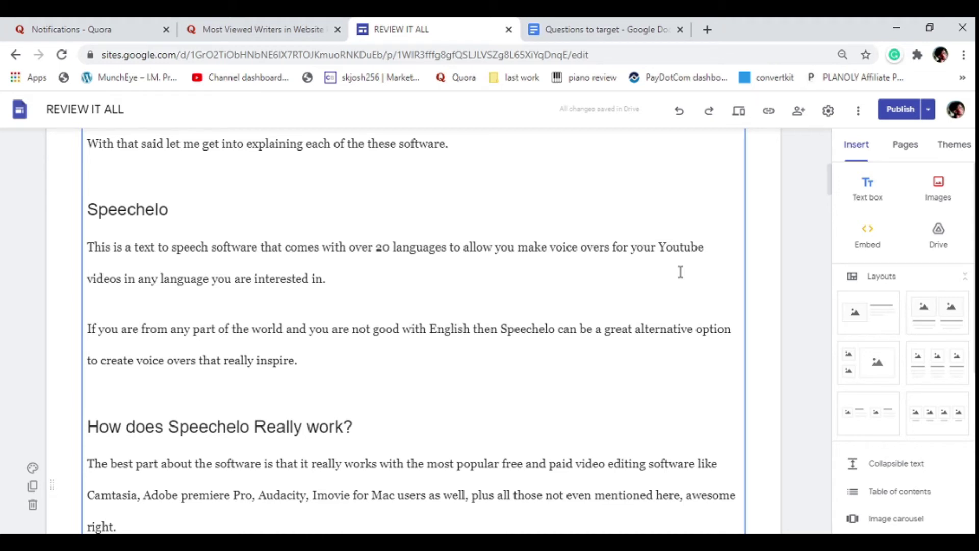
{"action": "scroll", "coordinate": [680, 271], "scroll_direction": "up", "scroll_amount": 15}
{"action": "scroll", "coordinate": [680, 273], "scroll_direction": "down", "scroll_amount": 20}
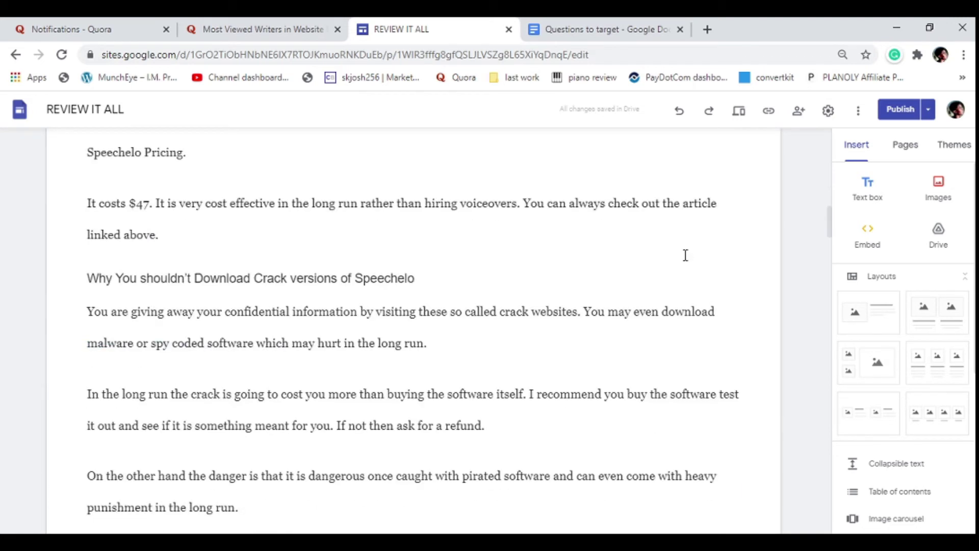
{"action": "scroll", "coordinate": [687, 243], "scroll_direction": "down", "scroll_amount": 10}
{"action": "key", "text": "ctrl+a"}
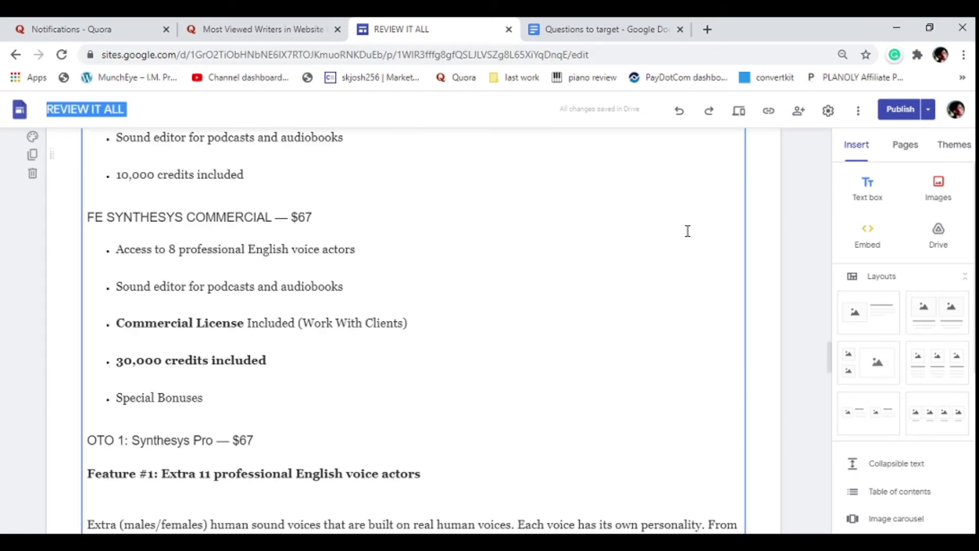
{"action": "left_click", "coordinate": [423, 324]}
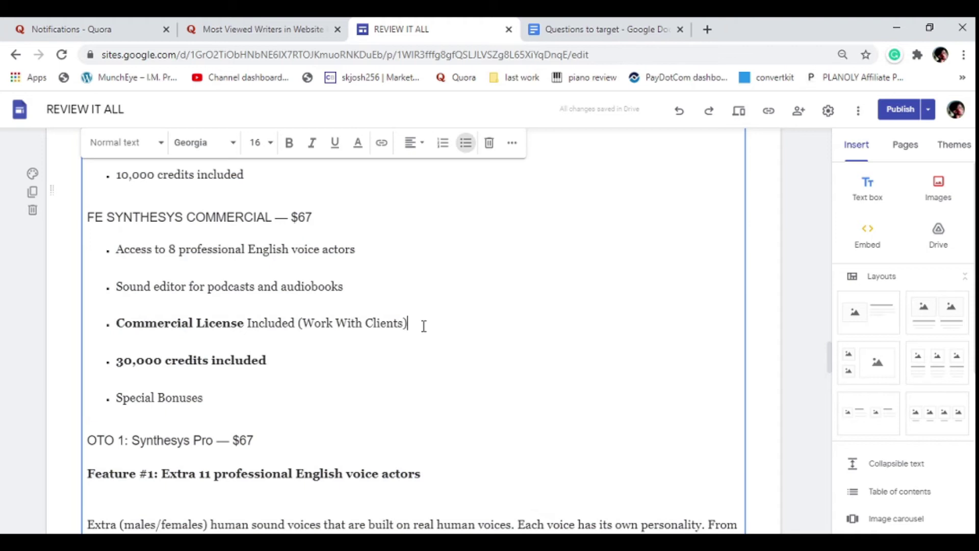
{"action": "key", "text": "ctrl+a"}
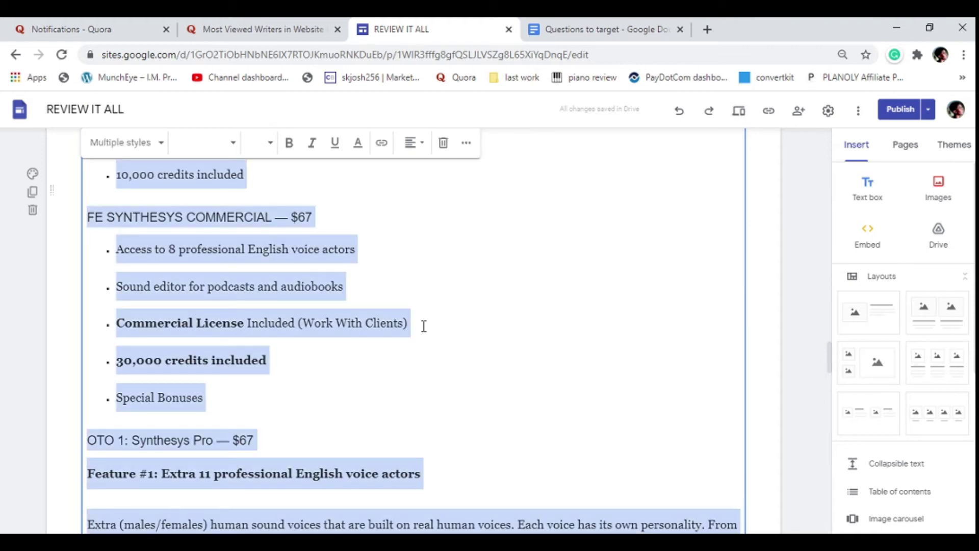
{"action": "right_click", "coordinate": [356, 326]}
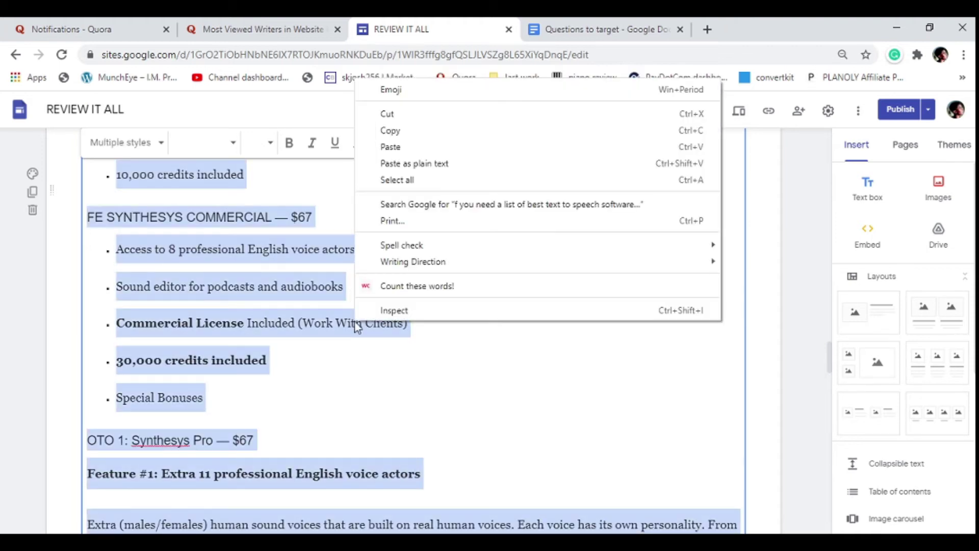
{"action": "left_click", "coordinate": [399, 284]}
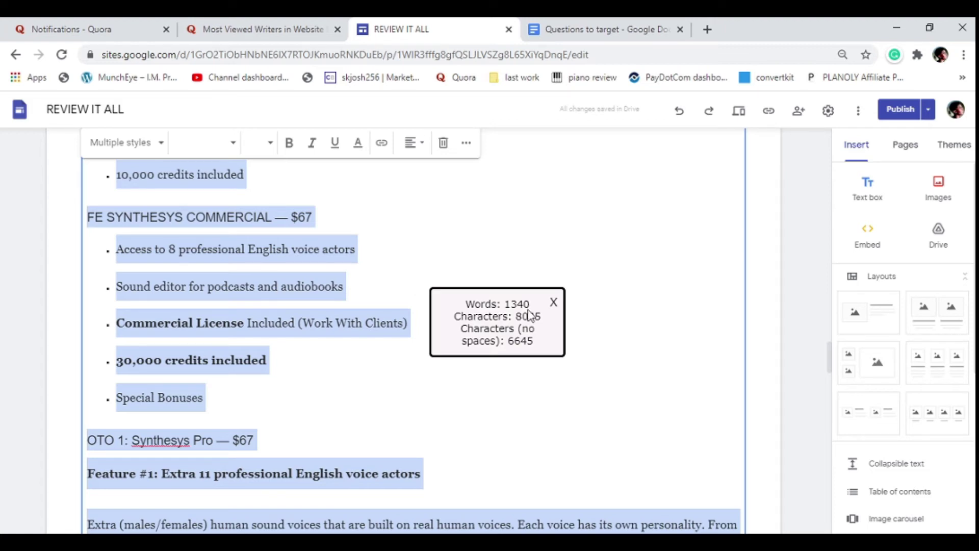
{"action": "left_click", "coordinate": [553, 302]}
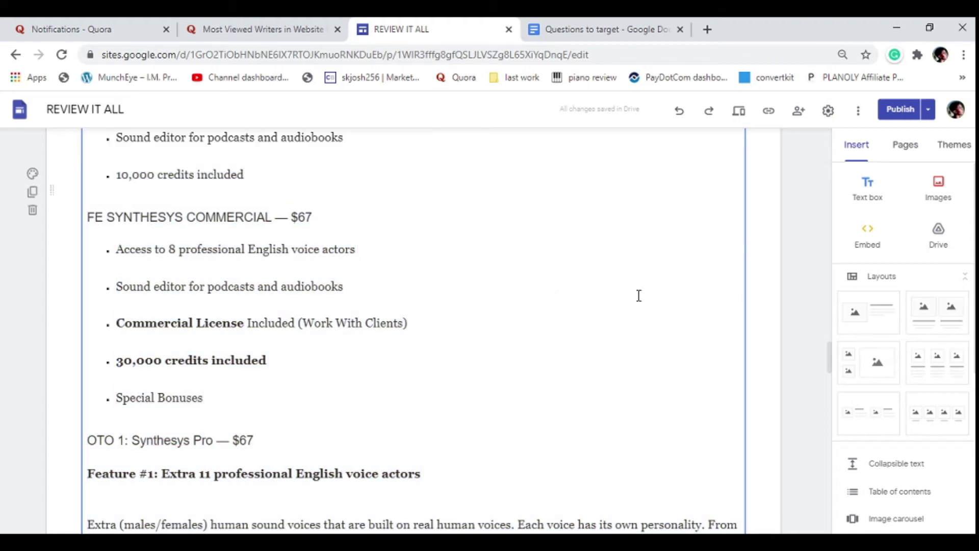
{"action": "scroll", "coordinate": [639, 295], "scroll_direction": "up", "scroll_amount": 10}
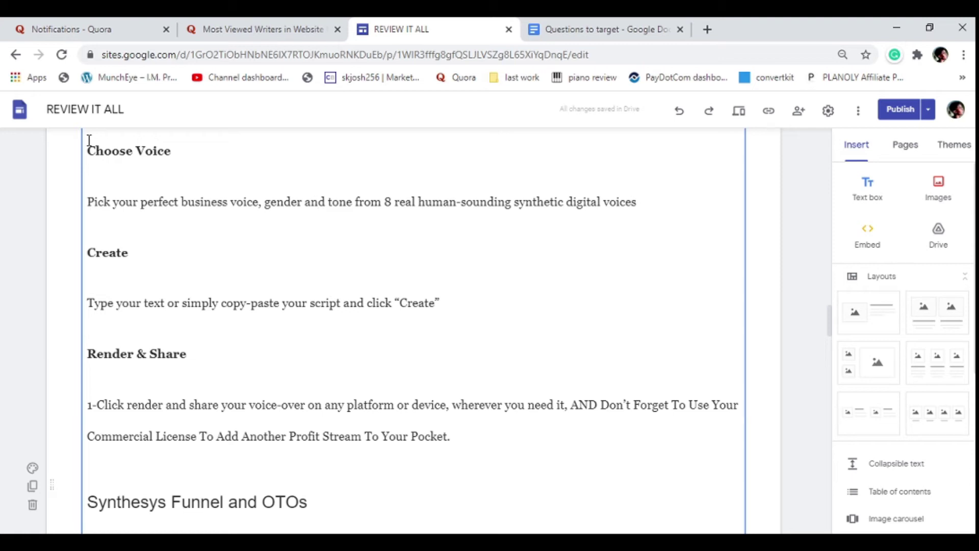
{"action": "left_click", "coordinate": [246, 25]}
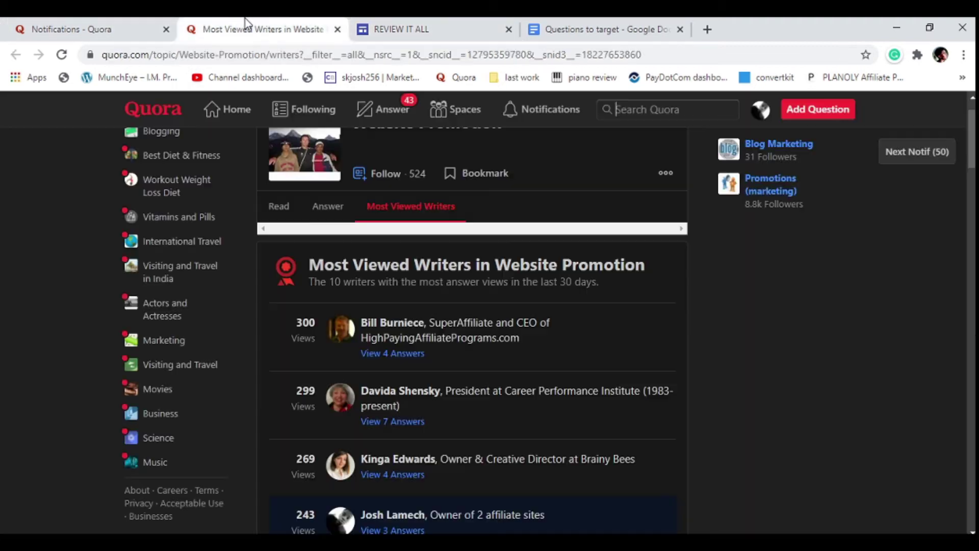
Step: Open Stats from the profile menu, then open the 26-view website-for-making-money answer
{"action": "left_click", "coordinate": [105, 25]}
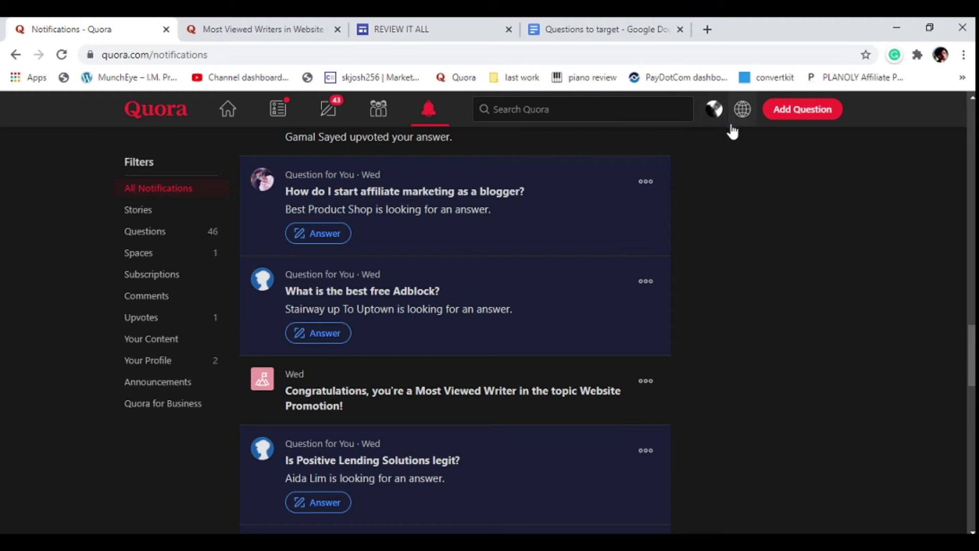
{"action": "left_click", "coordinate": [714, 118]}
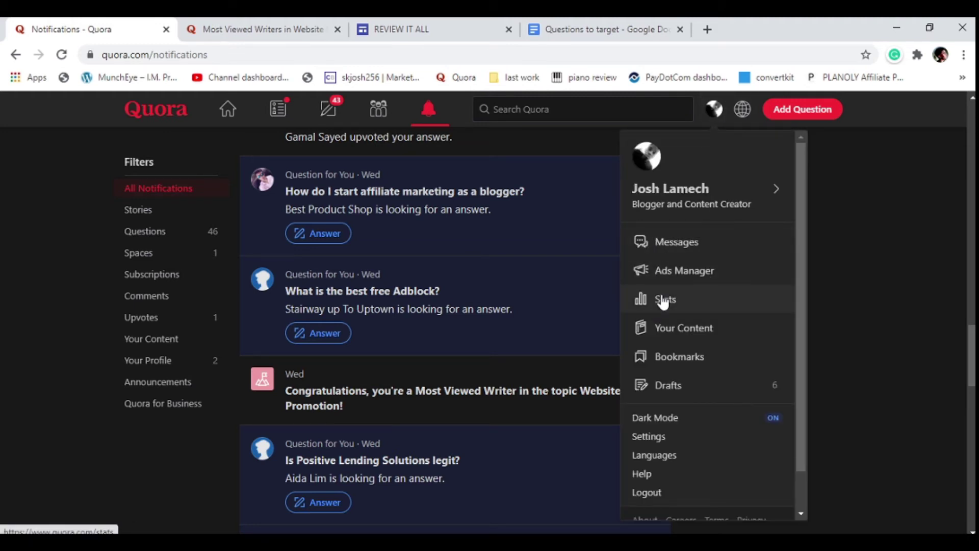
{"action": "scroll", "coordinate": [659, 299], "scroll_direction": "down", "scroll_amount": 1}
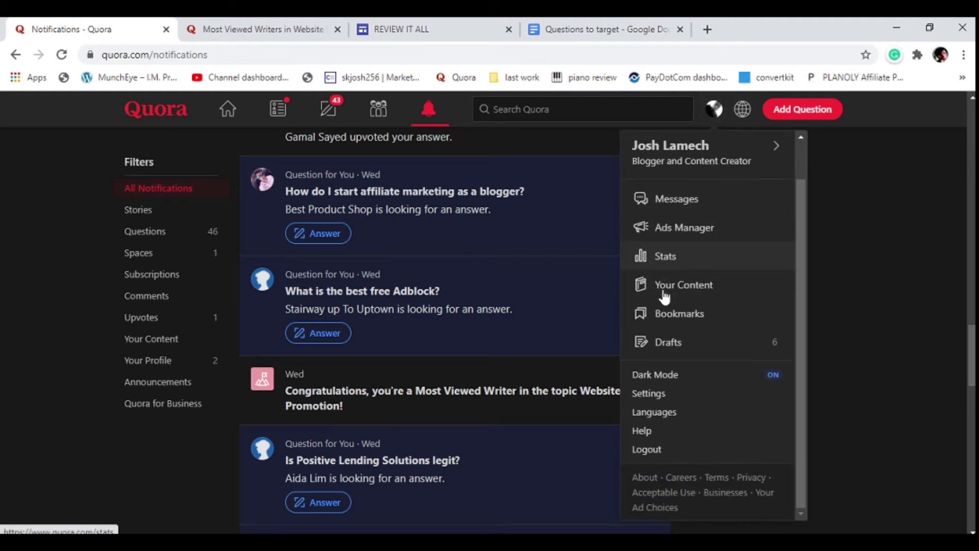
{"action": "left_click", "coordinate": [673, 263]}
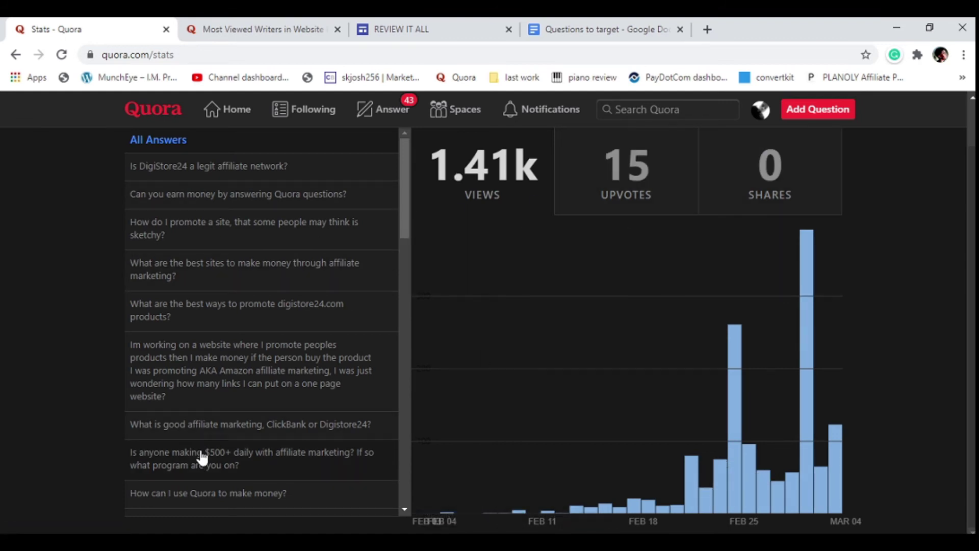
{"action": "scroll", "coordinate": [201, 459], "scroll_direction": "down", "scroll_amount": 7}
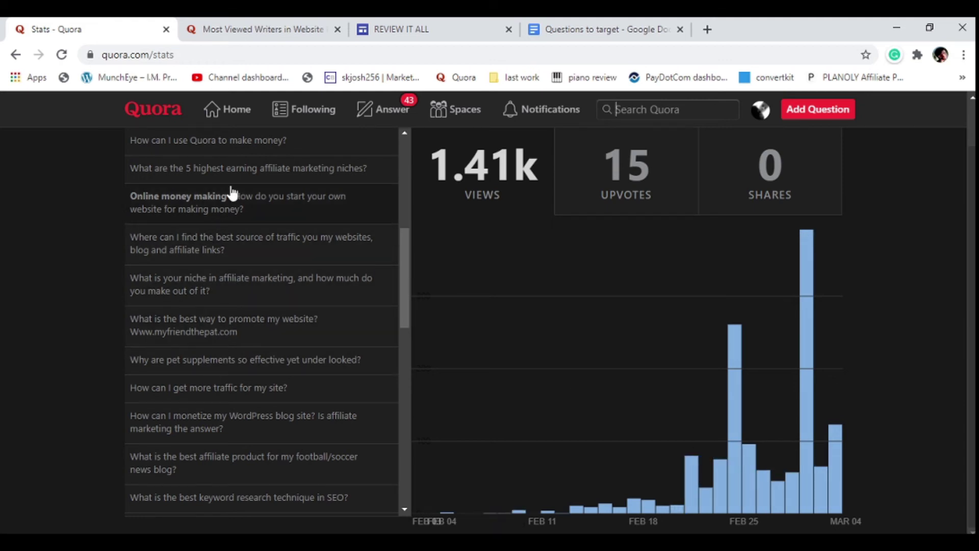
{"action": "left_click", "coordinate": [232, 202]}
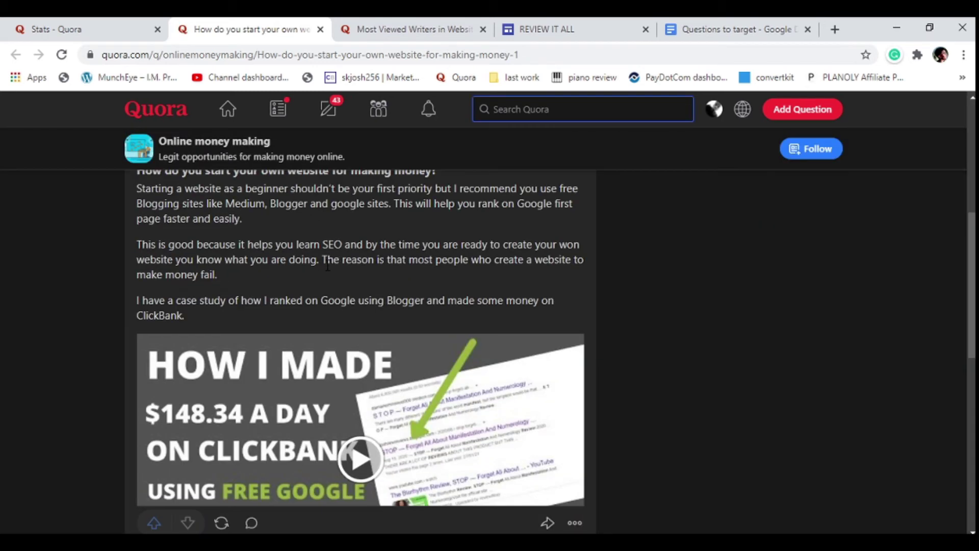
Step: Read the answer on starting a website, then return to the Most Viewed Writers ranking
{"action": "scroll", "coordinate": [327, 265], "scroll_direction": "down", "scroll_amount": 1}
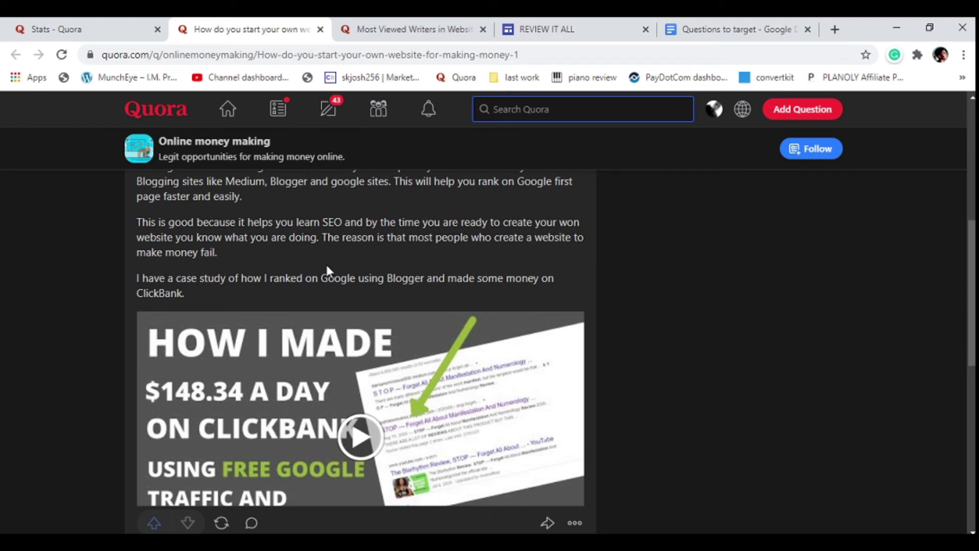
{"action": "scroll", "coordinate": [327, 270], "scroll_direction": "up", "scroll_amount": 3}
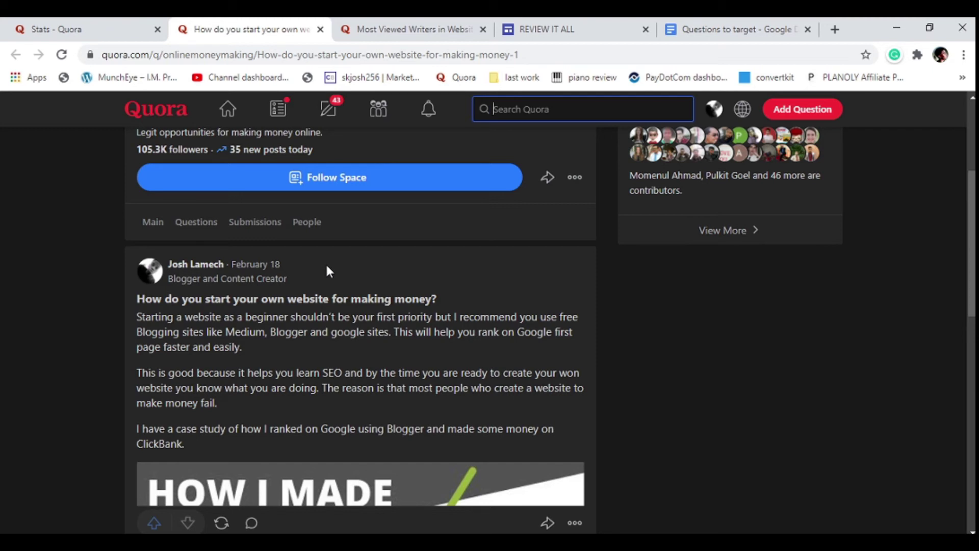
{"action": "scroll", "coordinate": [329, 257], "scroll_direction": "down", "scroll_amount": 10}
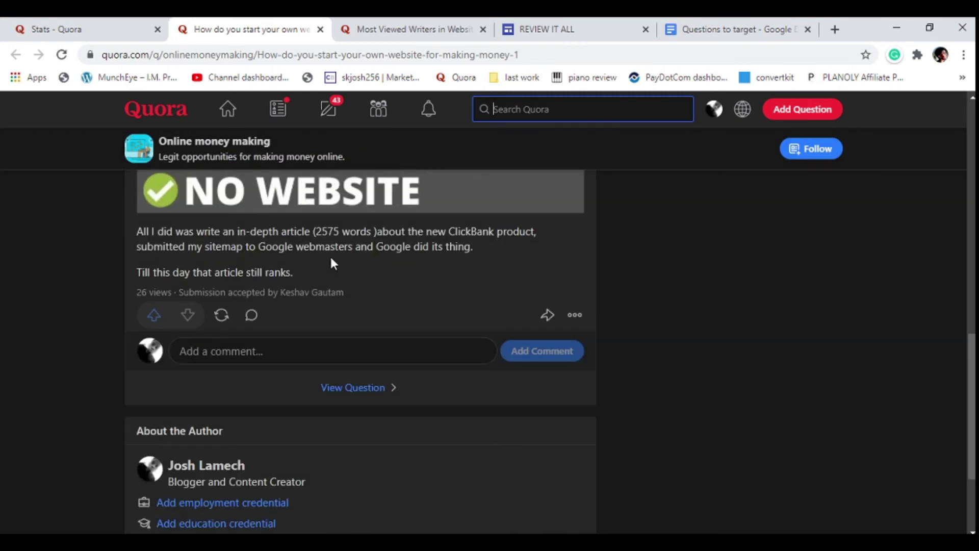
{"action": "scroll", "coordinate": [329, 256], "scroll_direction": "up", "scroll_amount": 7}
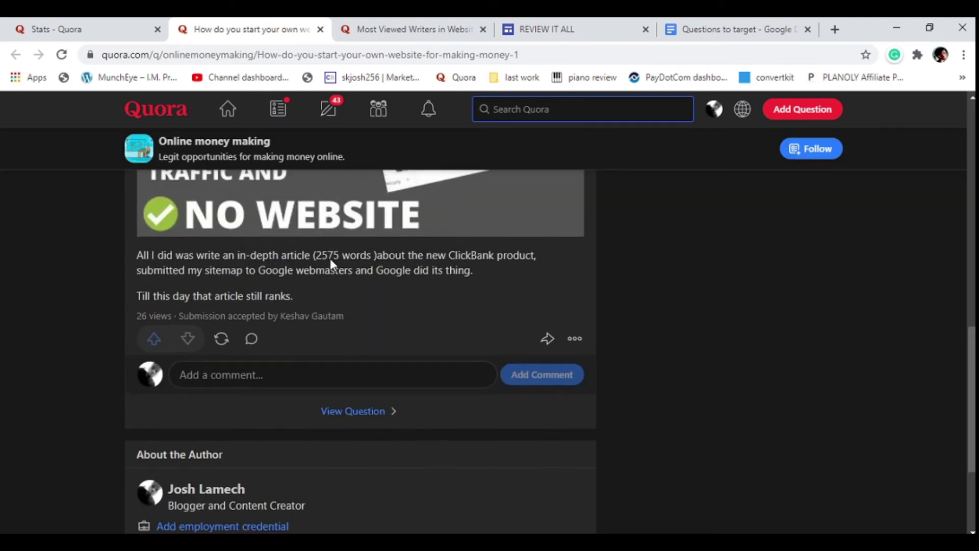
{"action": "scroll", "coordinate": [329, 256], "scroll_direction": "up", "scroll_amount": 4}
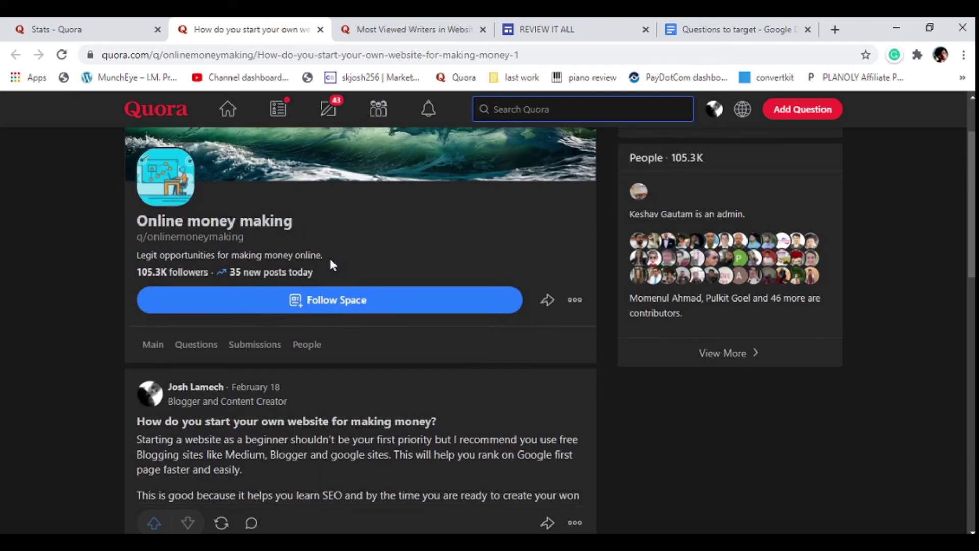
{"action": "scroll", "coordinate": [331, 260], "scroll_direction": "down", "scroll_amount": 4}
{"action": "scroll", "coordinate": [330, 260], "scroll_direction": "up", "scroll_amount": 1}
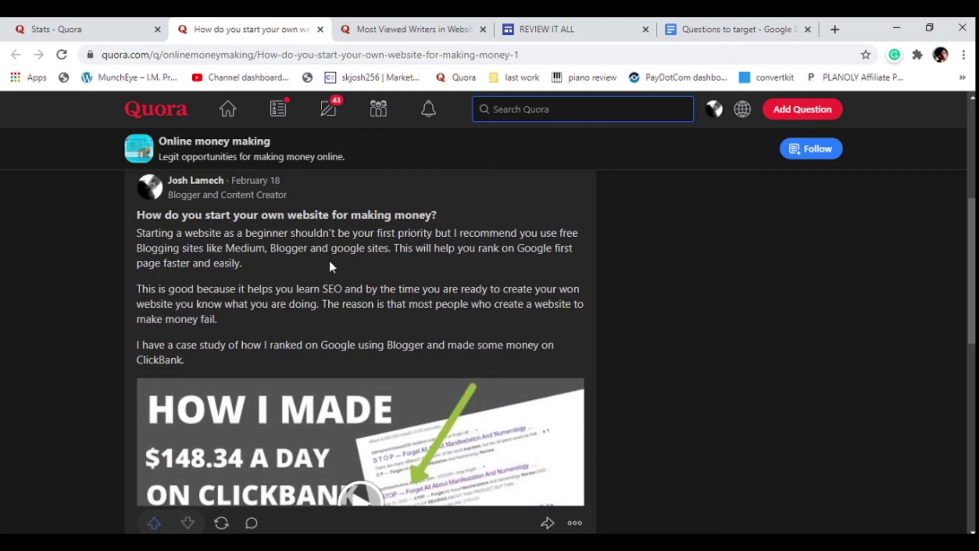
{"action": "scroll", "coordinate": [331, 266], "scroll_direction": "down", "scroll_amount": 3}
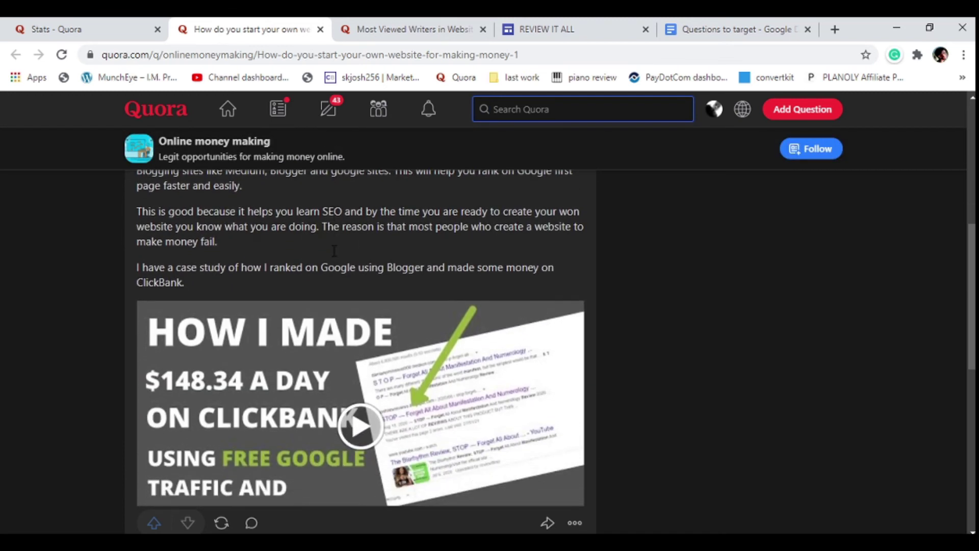
{"action": "scroll", "coordinate": [284, 351], "scroll_direction": "down", "scroll_amount": 1}
{"action": "scroll", "coordinate": [284, 351], "scroll_direction": "up", "scroll_amount": 3}
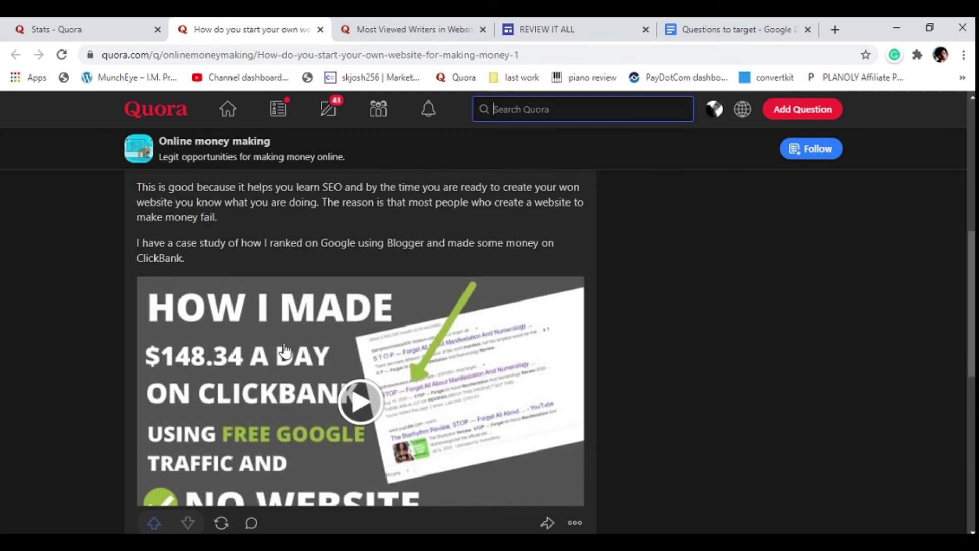
{"action": "scroll", "coordinate": [284, 351], "scroll_direction": "down", "scroll_amount": 1}
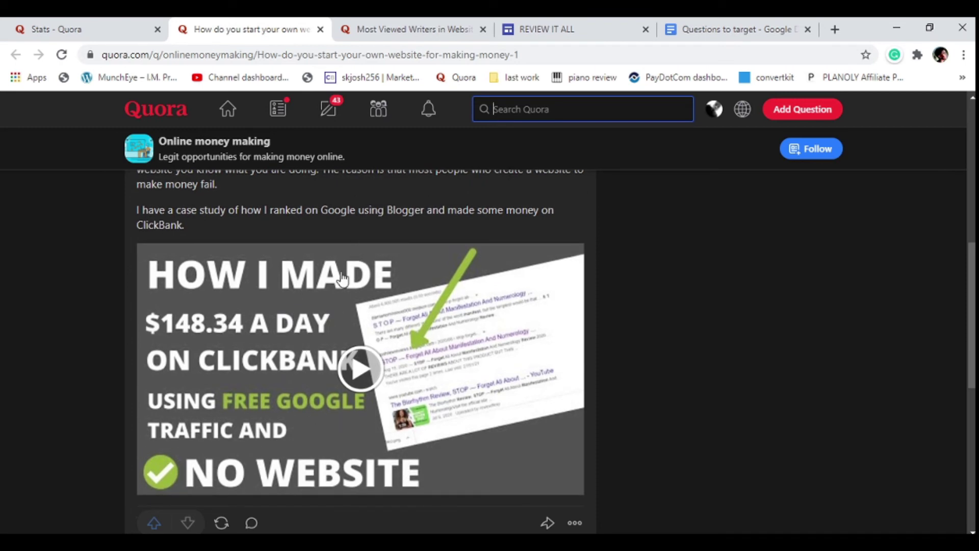
{"action": "scroll", "coordinate": [343, 275], "scroll_direction": "down", "scroll_amount": 1}
{"action": "scroll", "coordinate": [344, 276], "scroll_direction": "up", "scroll_amount": 2}
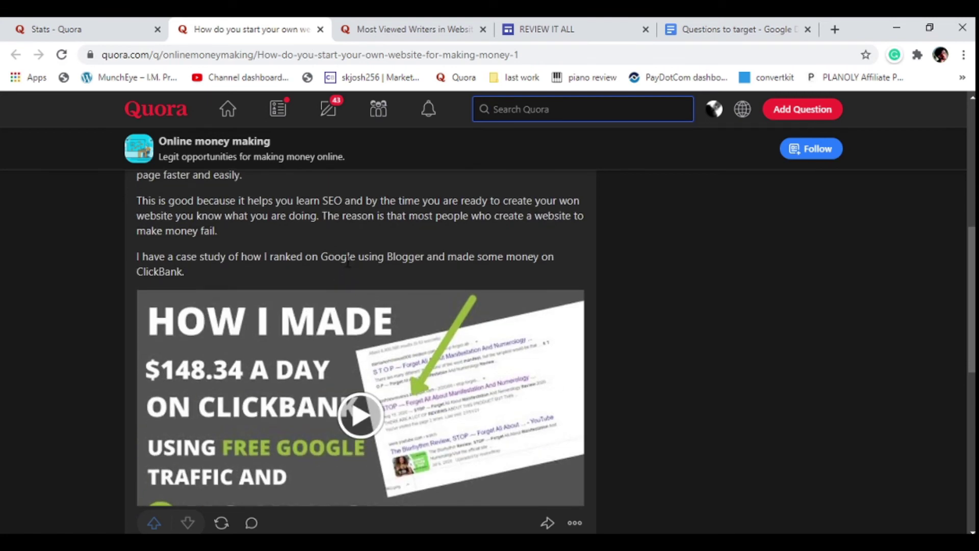
{"action": "scroll", "coordinate": [345, 269], "scroll_direction": "down", "scroll_amount": 1}
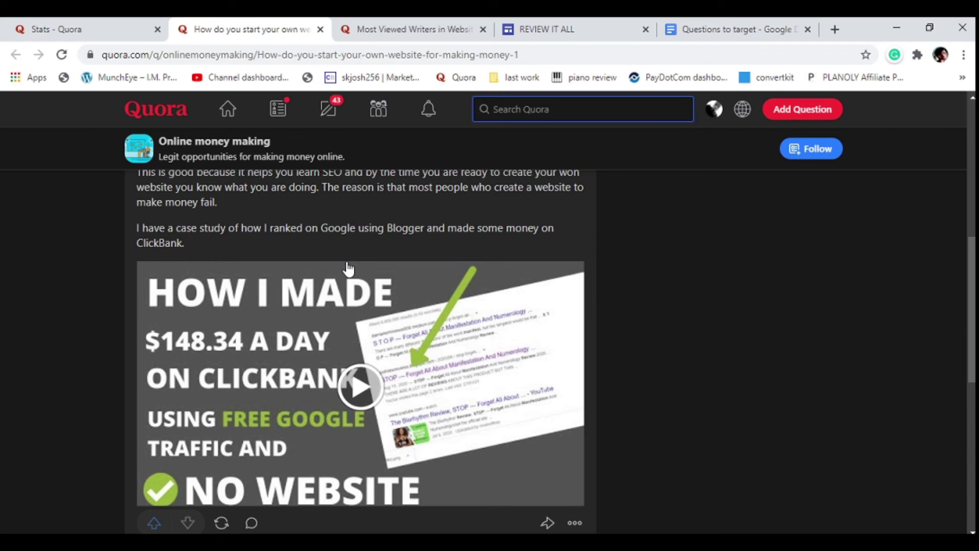
{"action": "scroll", "coordinate": [351, 250], "scroll_direction": "down", "scroll_amount": 3}
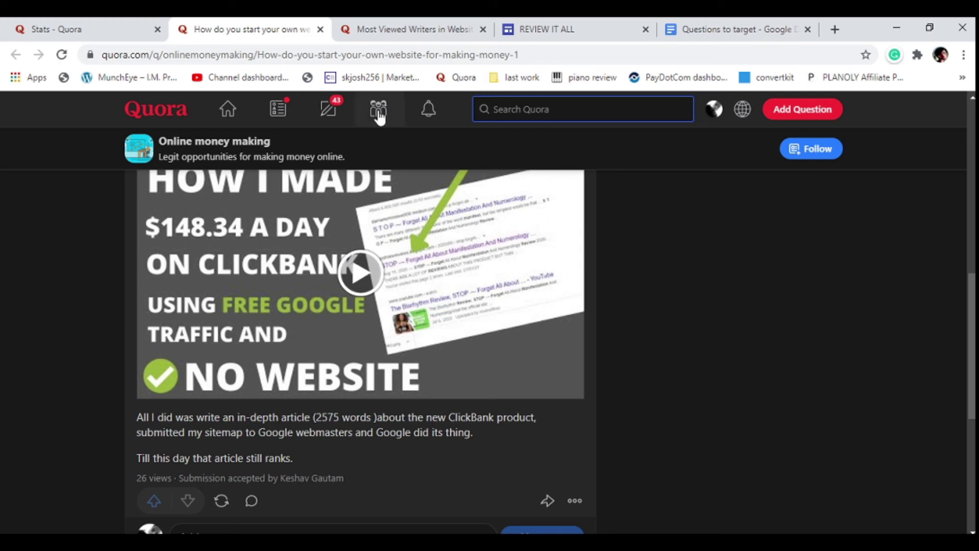
{"action": "left_click", "coordinate": [407, 35]}
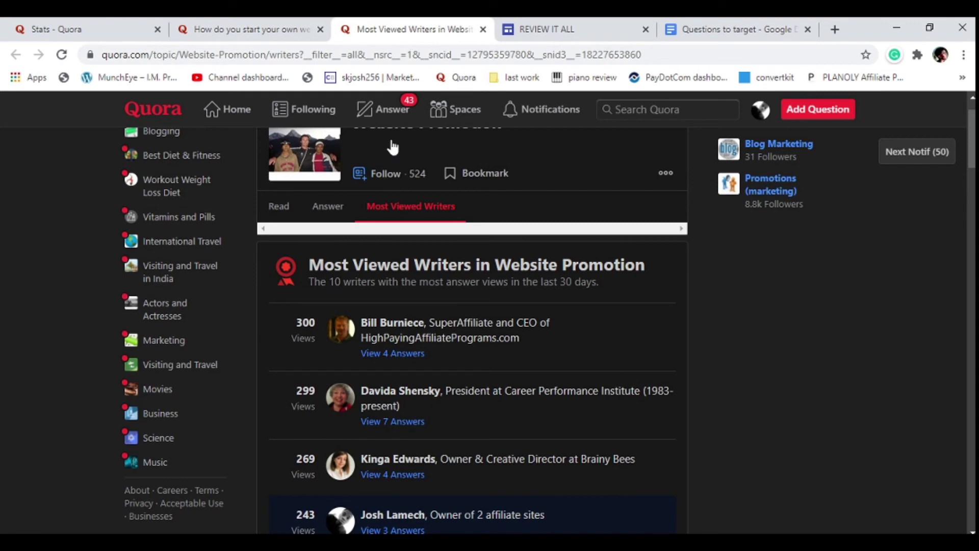
{"action": "scroll", "coordinate": [399, 209], "scroll_direction": "down", "scroll_amount": 5}
{"action": "scroll", "coordinate": [399, 210], "scroll_direction": "up", "scroll_amount": 1}
{"action": "scroll", "coordinate": [397, 206], "scroll_direction": "up", "scroll_amount": 1}
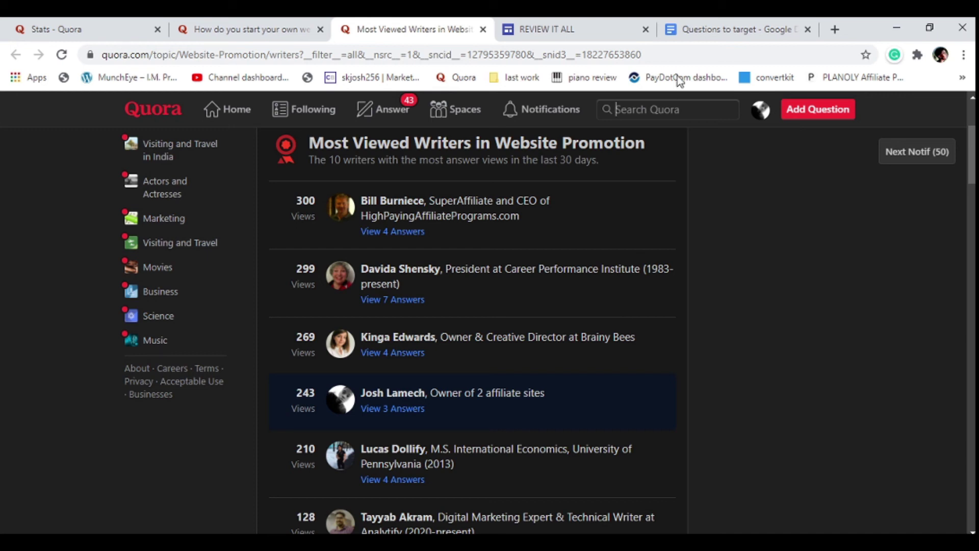
Step: Color 'How difficult is affiliate marketing?' red in Questions to target, then scroll to page 2
{"action": "left_click", "coordinate": [706, 27]}
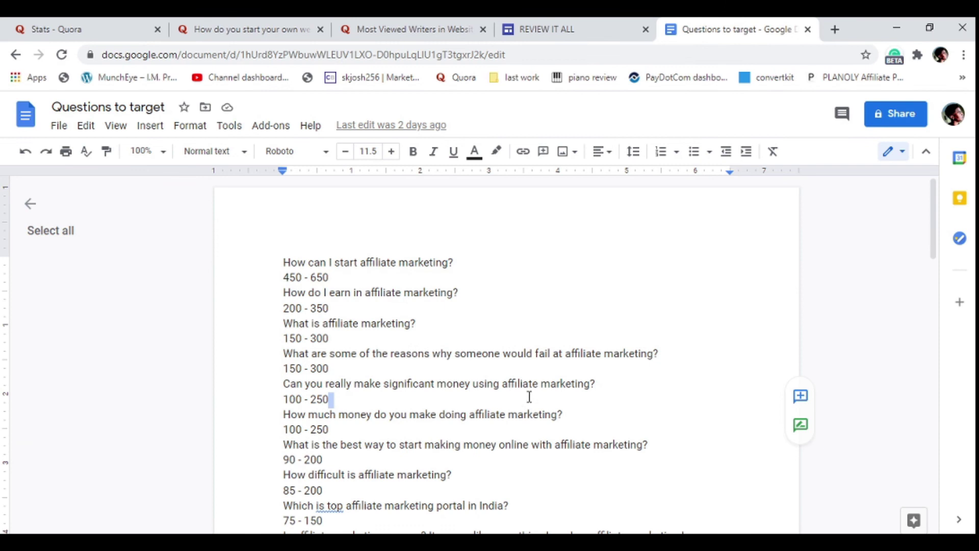
{"action": "scroll", "coordinate": [528, 398], "scroll_direction": "down", "scroll_amount": 4}
{"action": "scroll", "coordinate": [471, 337], "scroll_direction": "up", "scroll_amount": 1}
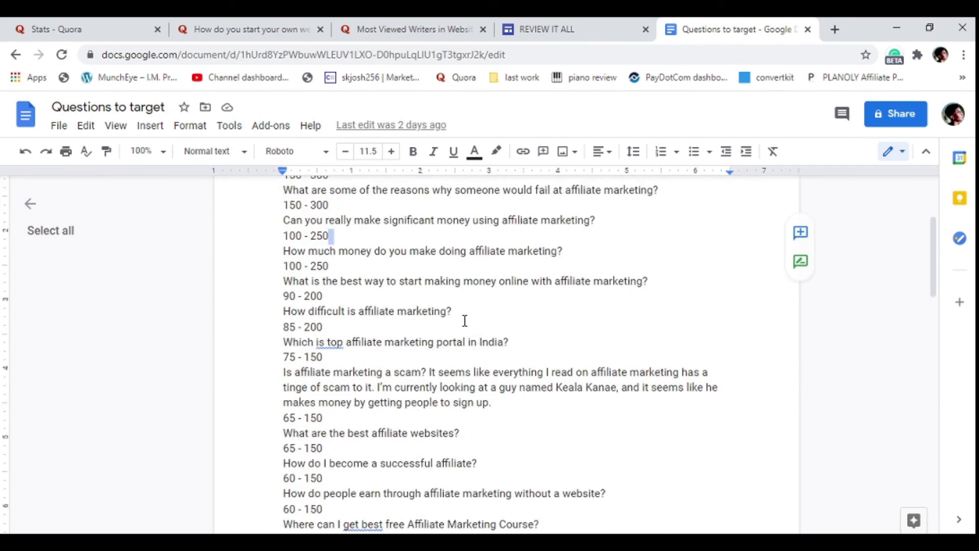
{"action": "left_click_drag", "start_coordinate": [452, 311], "coordinate": [282, 311]}
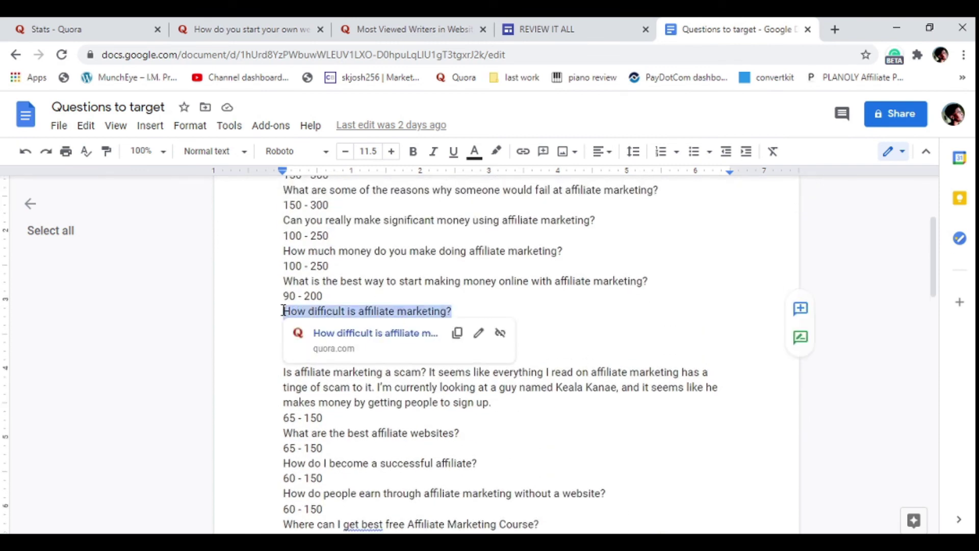
{"action": "left_click", "coordinate": [475, 159]}
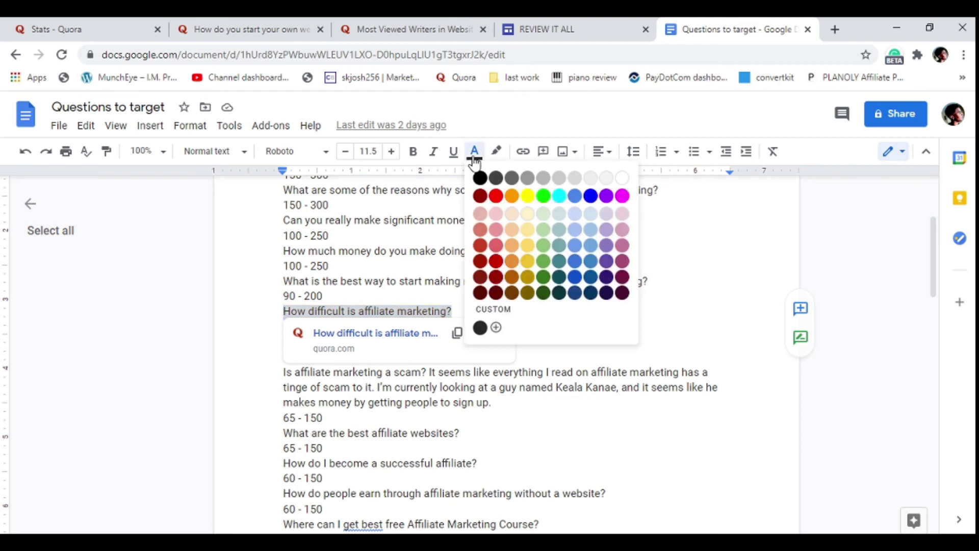
{"action": "left_click", "coordinate": [494, 198]}
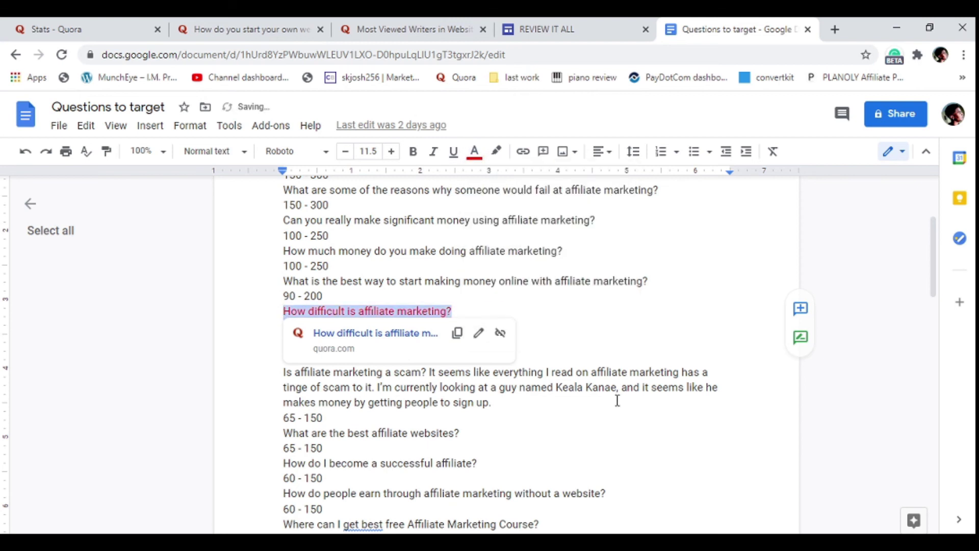
{"action": "left_click", "coordinate": [646, 347]}
{"action": "type", "text": "85 - 200 Which is top affiliate marketing portal in India?"}
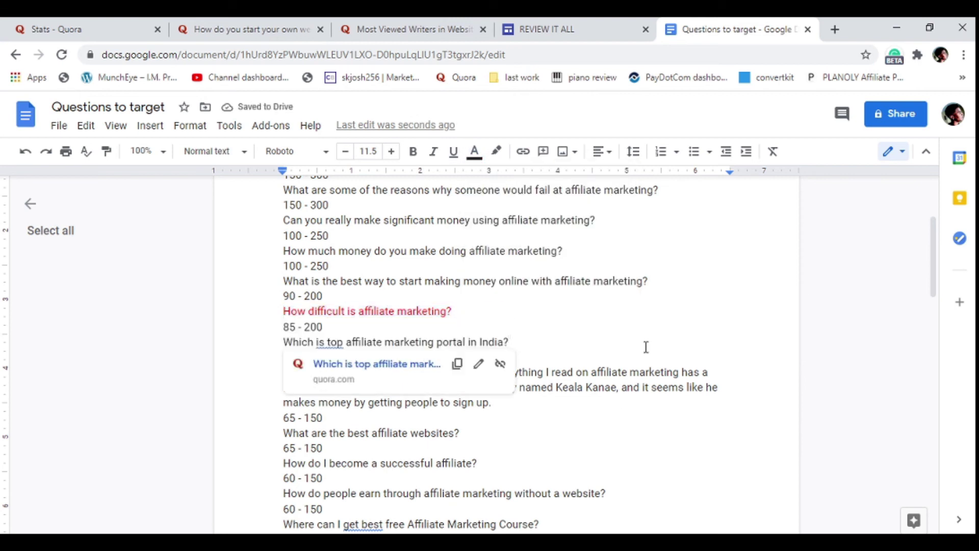
{"action": "scroll", "coordinate": [647, 339], "scroll_direction": "down", "scroll_amount": 10}
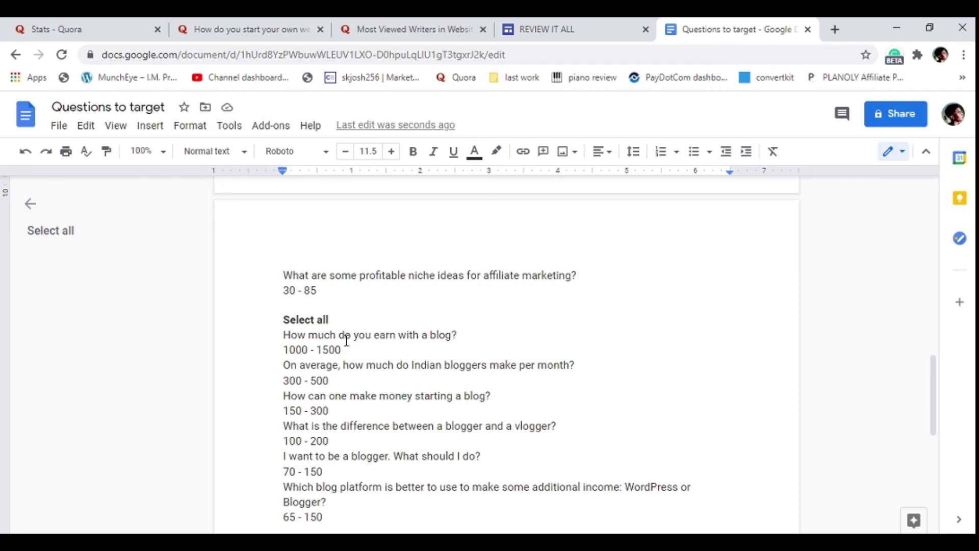
{"action": "scroll", "coordinate": [346, 339], "scroll_direction": "down", "scroll_amount": 2}
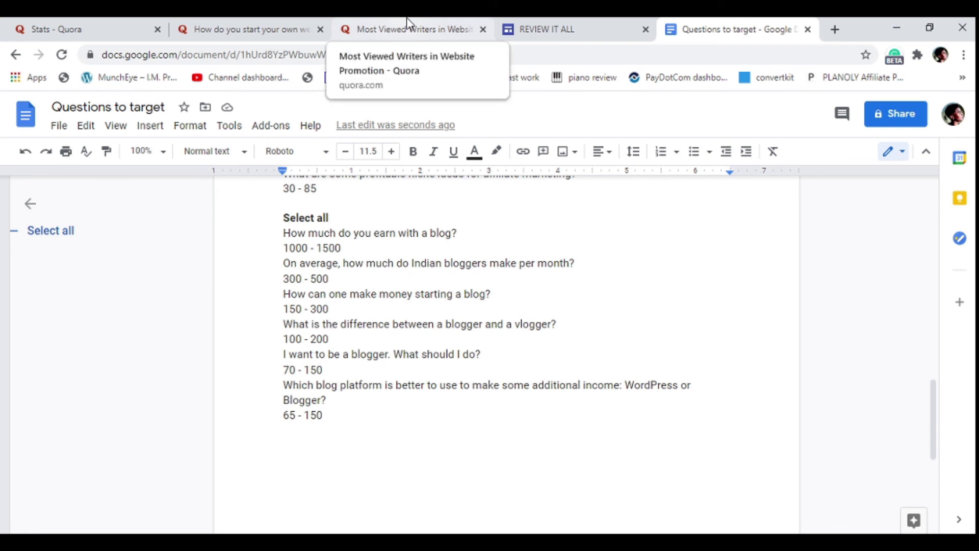
Step: Return to the starting-your-own-website tab and view the Online money making Space header
{"action": "left_click", "coordinate": [240, 18]}
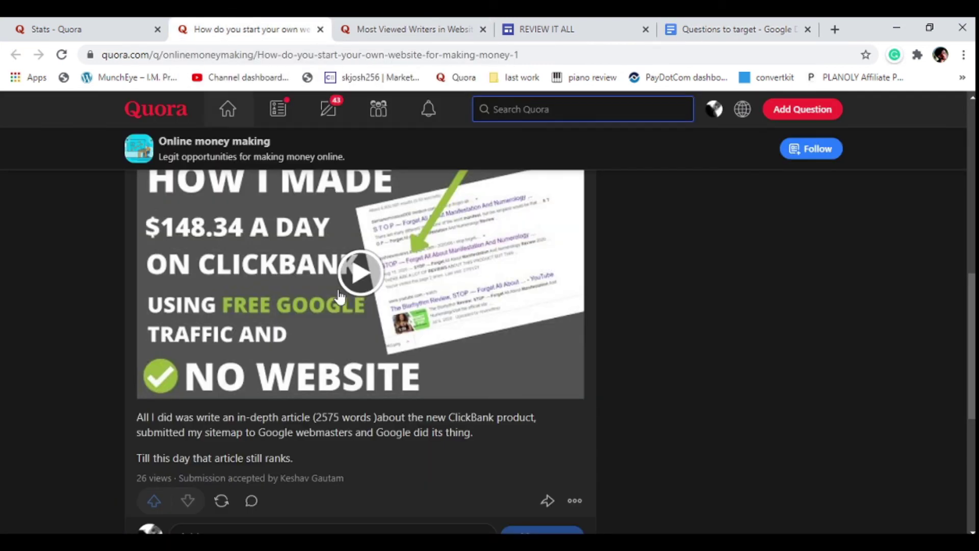
{"action": "scroll", "coordinate": [371, 331], "scroll_direction": "up", "scroll_amount": 7}
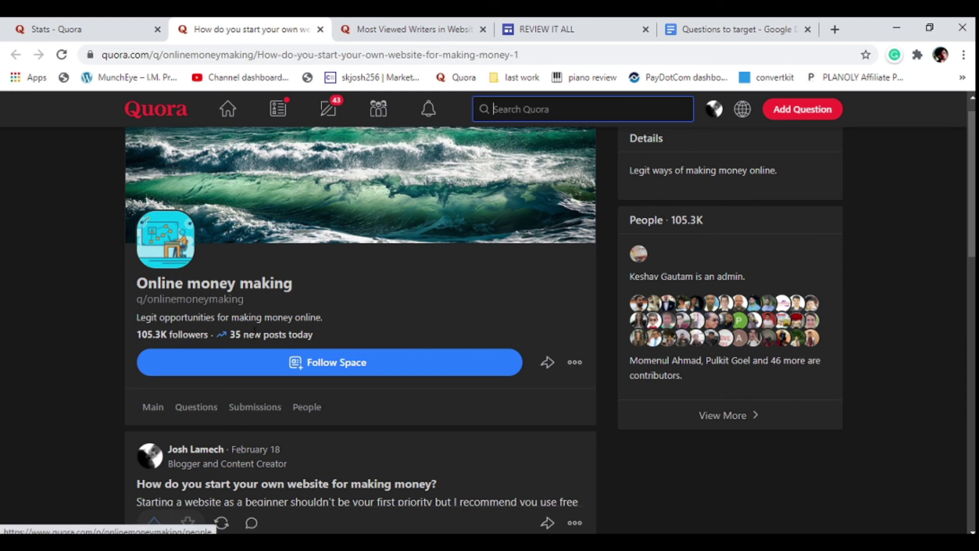
{"action": "scroll", "coordinate": [308, 374], "scroll_direction": "down", "scroll_amount": 1}
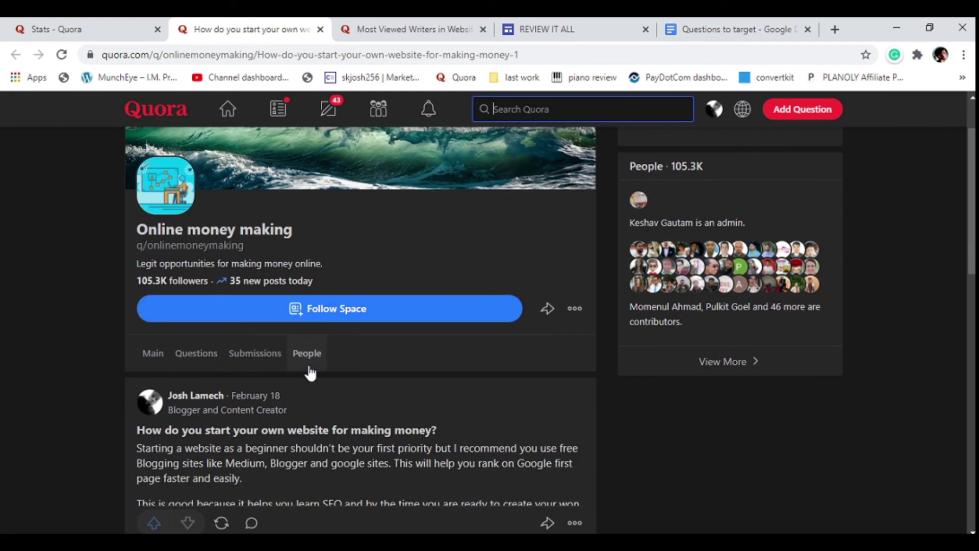